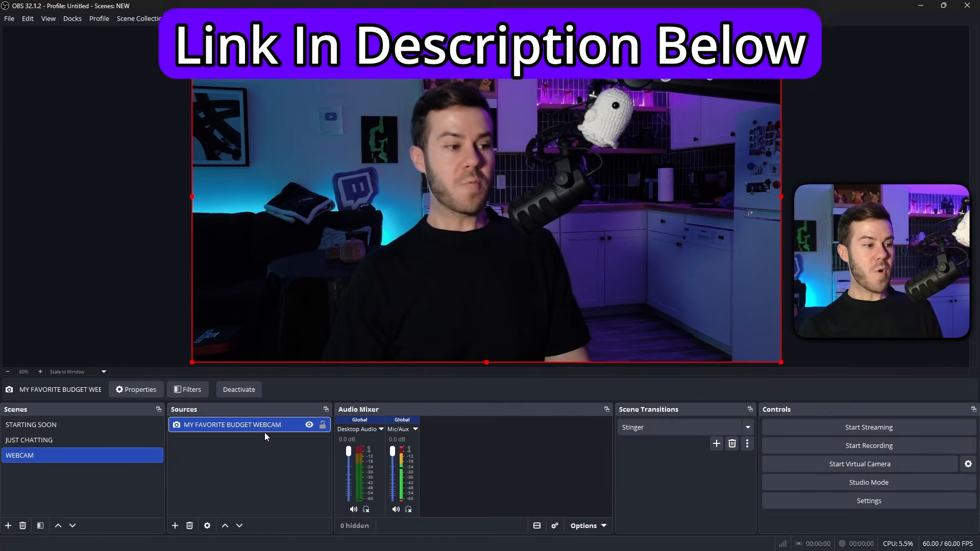
Add a Color Correction effect filter with its default name to the MY FAVORITE BUDGET WEBCAM source.
right_click(262, 429)
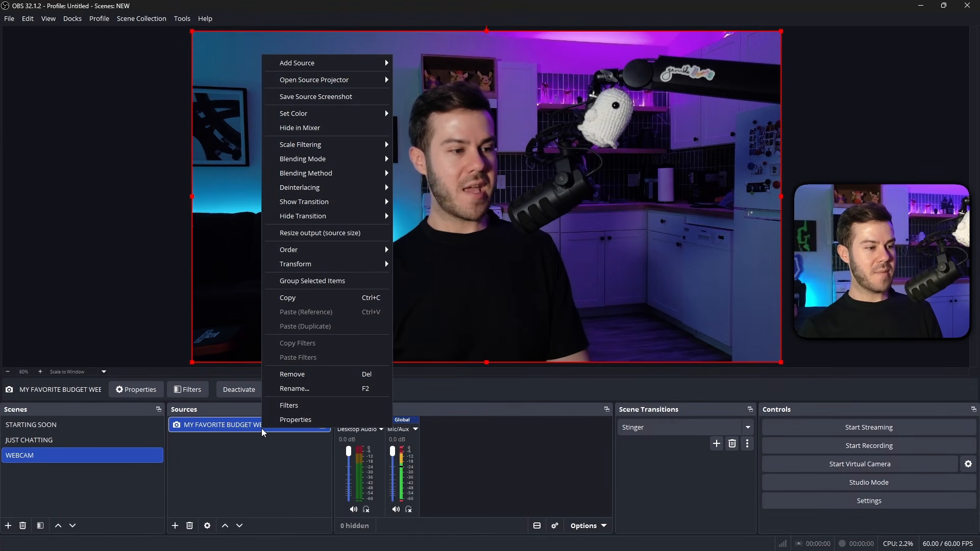
left_click(307, 406)
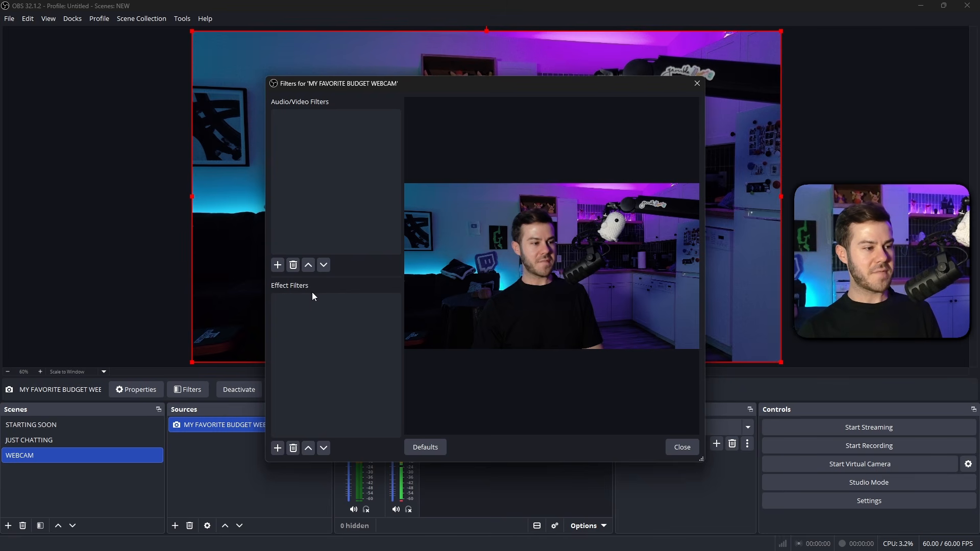
left_click(278, 449)
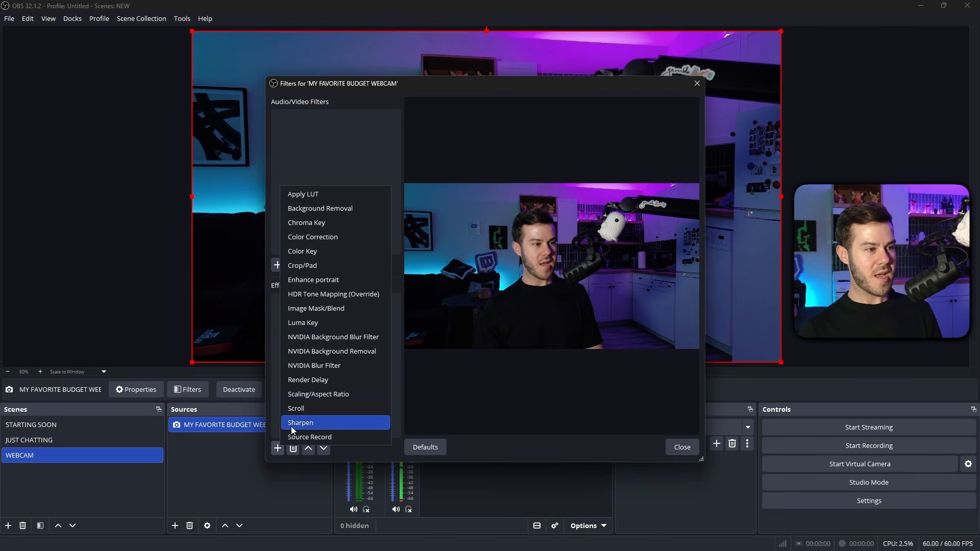
left_click(345, 238)
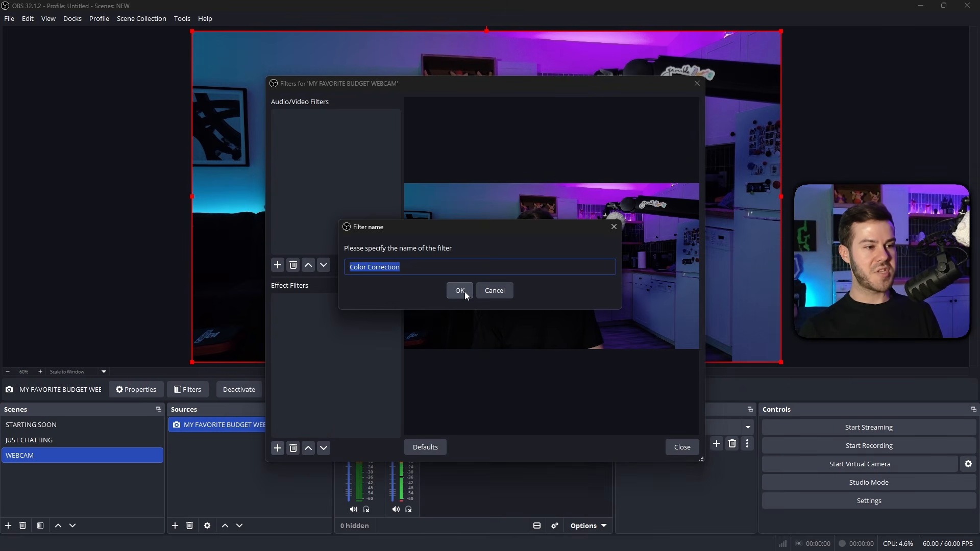
left_click(462, 292)
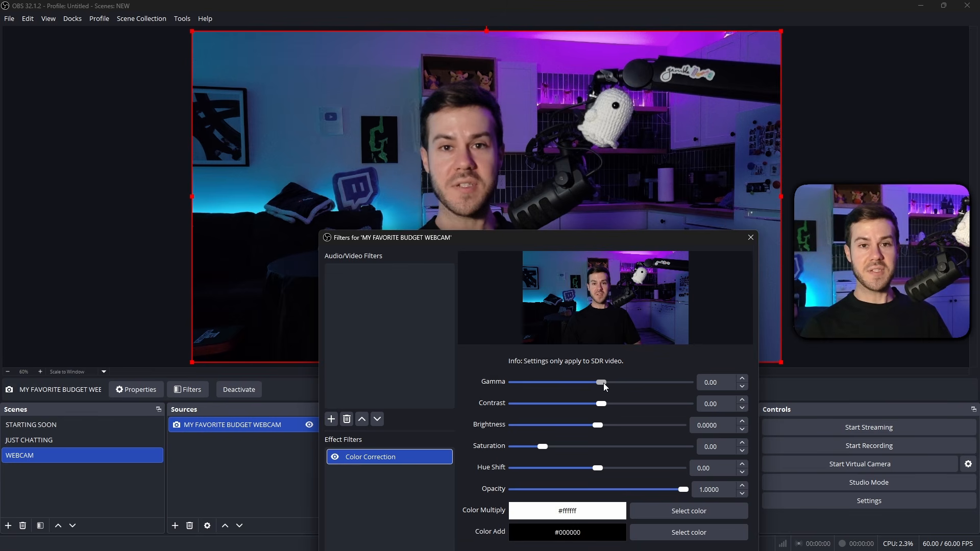
Try a lower gamma in the Color Correction filter and raise its contrast to 0.71.
left_click_drag(603, 384, 585, 384)
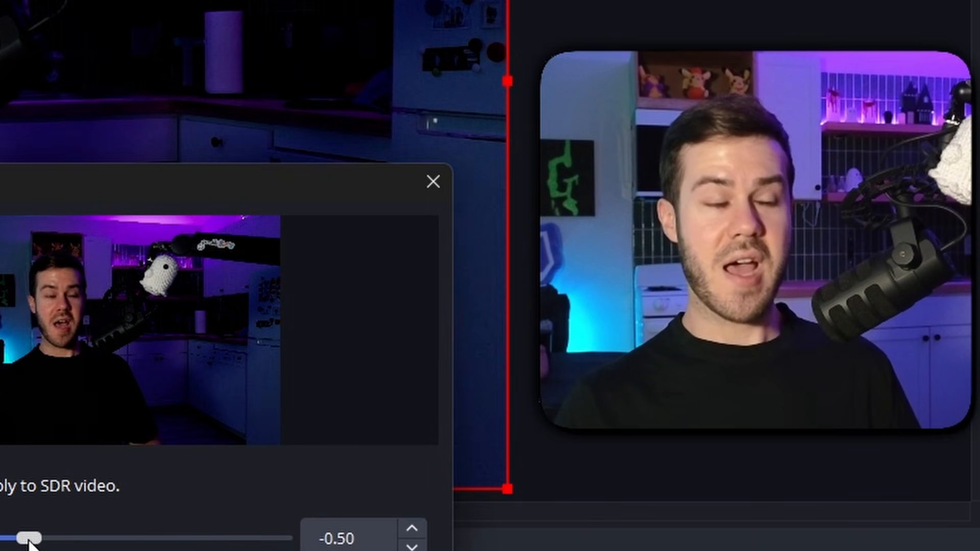
left_click_drag(29, 542, 65, 538)
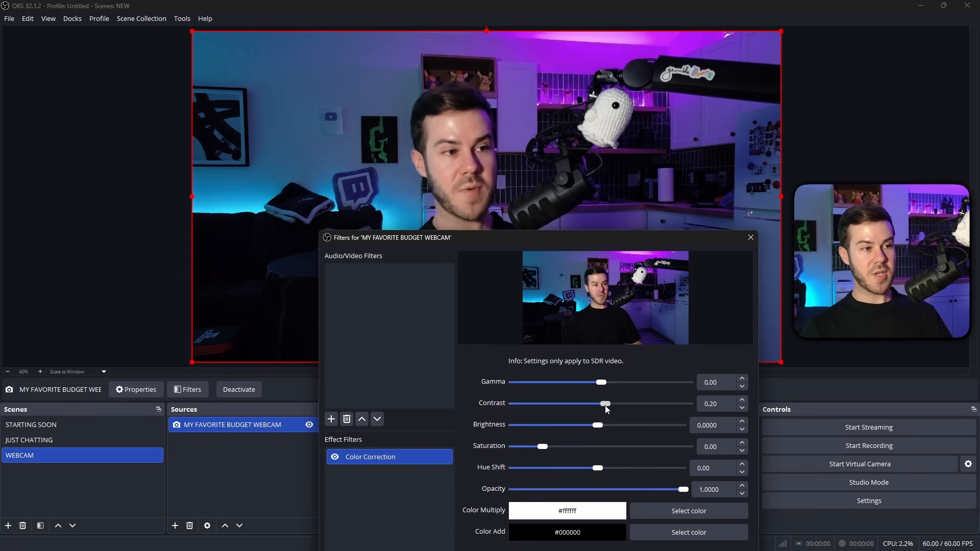
left_click_drag(605, 406, 617, 404)
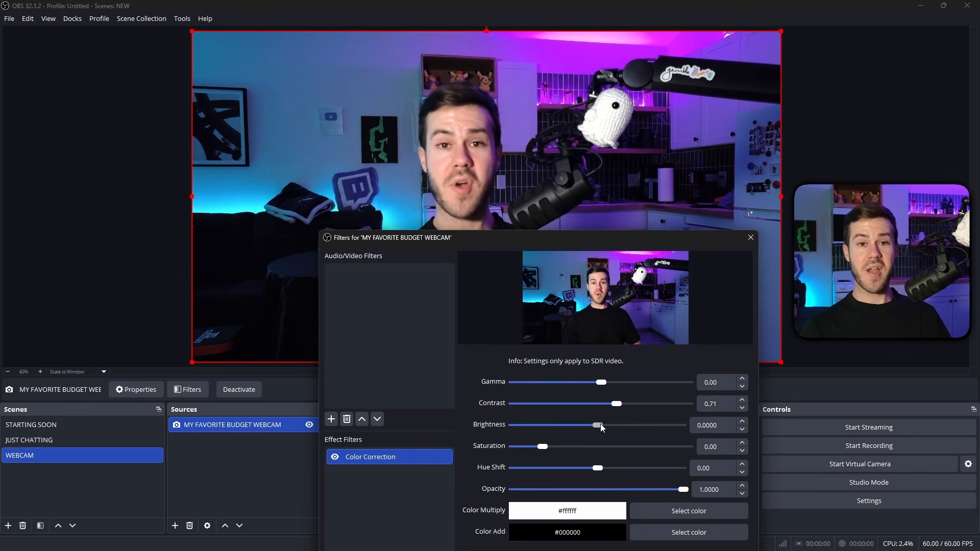
Set the Color Correction filter's brightness to -0.0012.
left_click(743, 422)
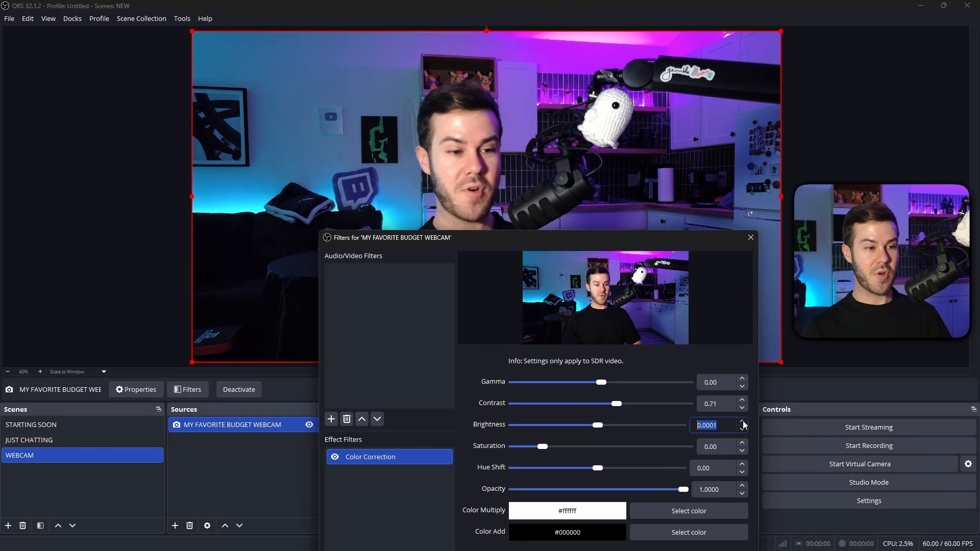
left_click(742, 429)
left_click(743, 428)
left_click(742, 429)
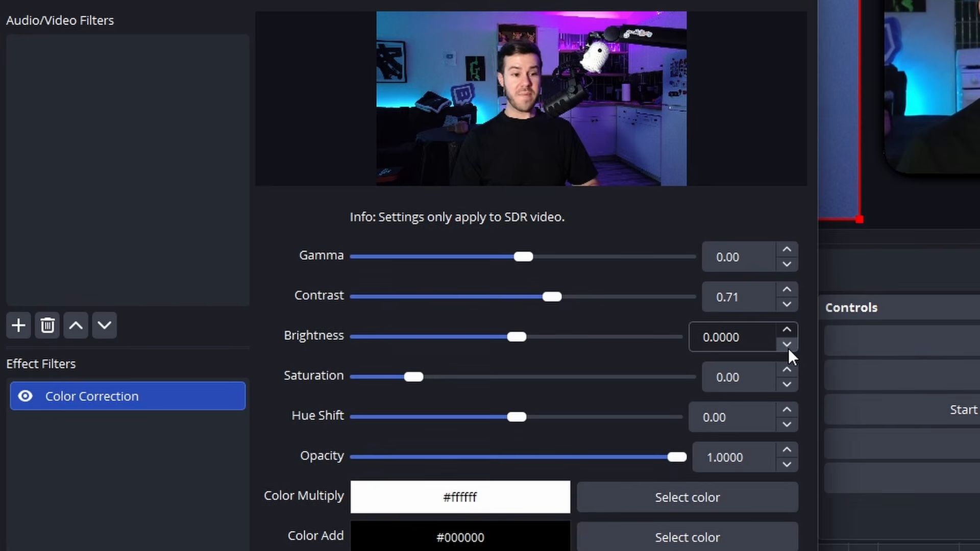
left_click(788, 348)
left_click(788, 348)
left_click(788, 348)
left_click(788, 348)
left_click(787, 348)
left_click(788, 348)
left_click(788, 348)
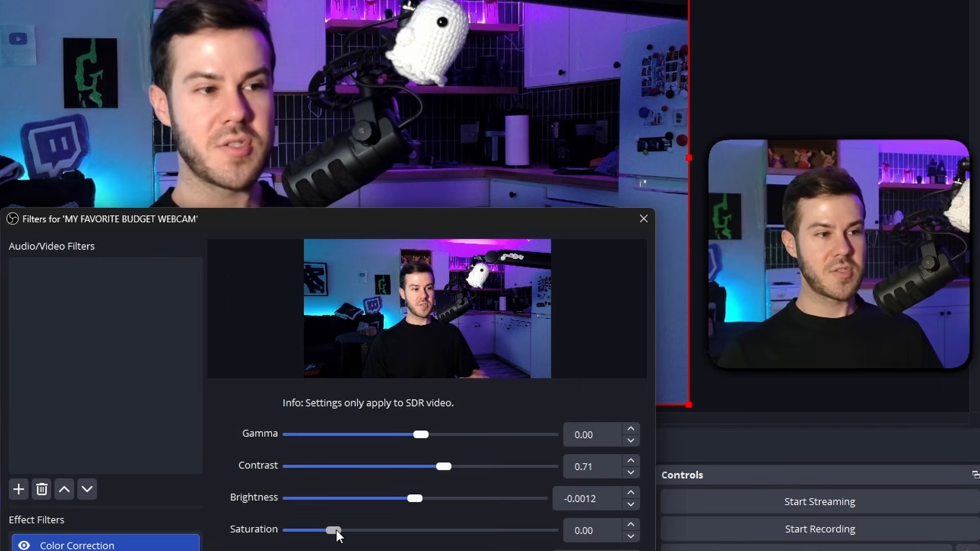
Set the Color Correction saturation to 0.21 and gamma to -0.10, compare the webcam with the filter off and on, and close the filters.
left_click_drag(335, 531, 348, 529)
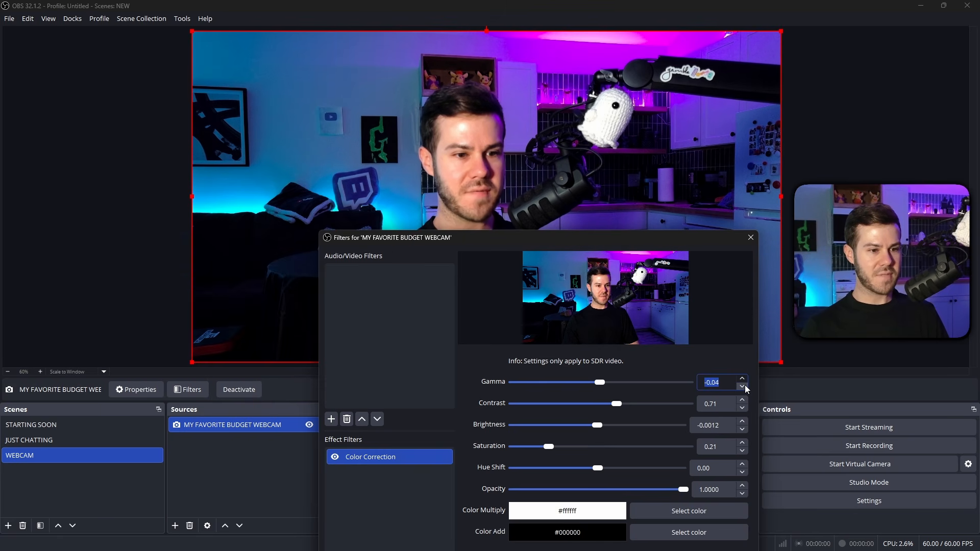
left_click(335, 458)
left_click(336, 459)
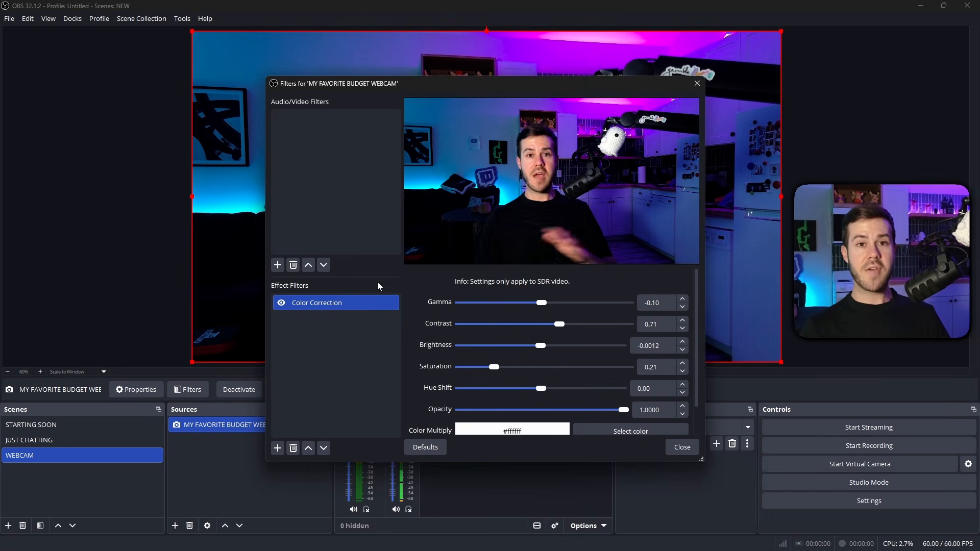
left_click(682, 447)
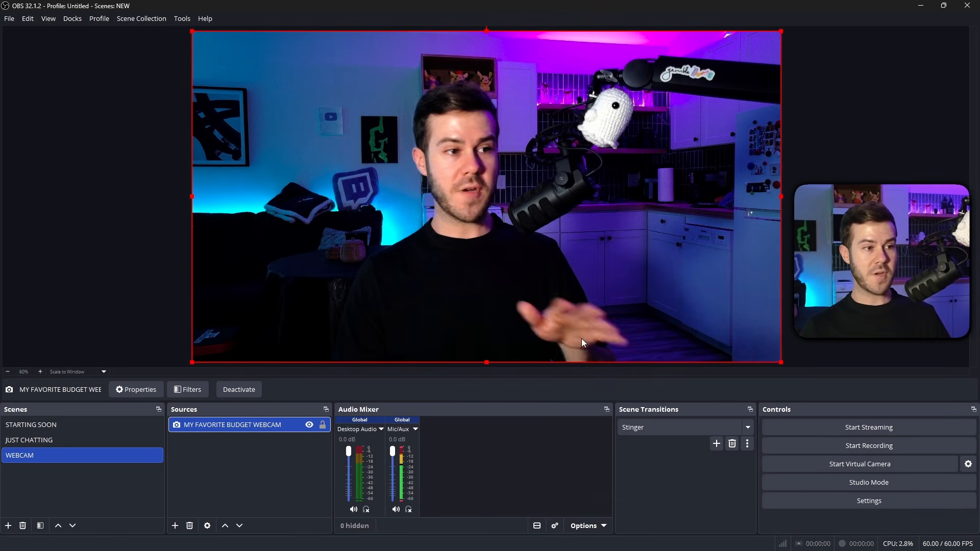
Show the STARTING SOON scene and browse the widgets and stream overlay packs on the OWN3D website.
left_click(83, 425)
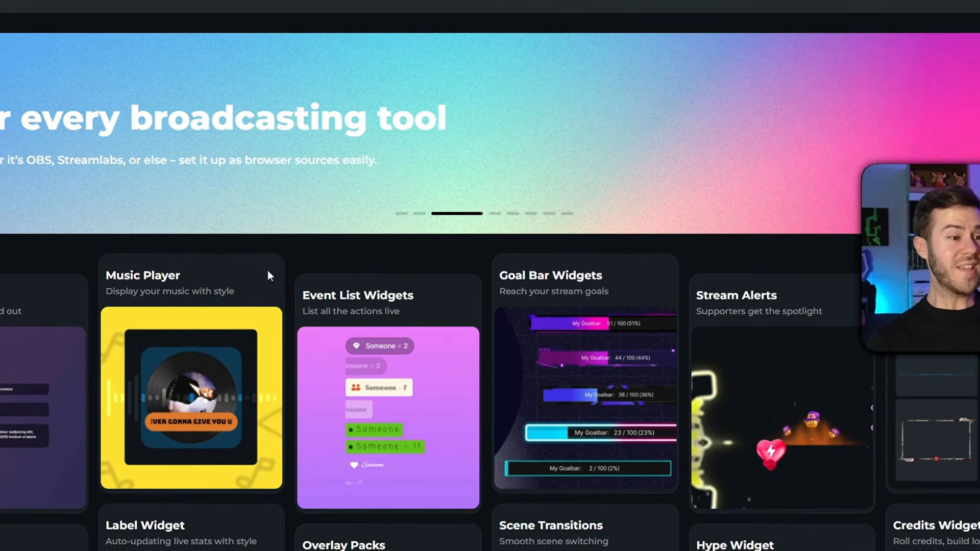
scroll(268, 270, "down", 3)
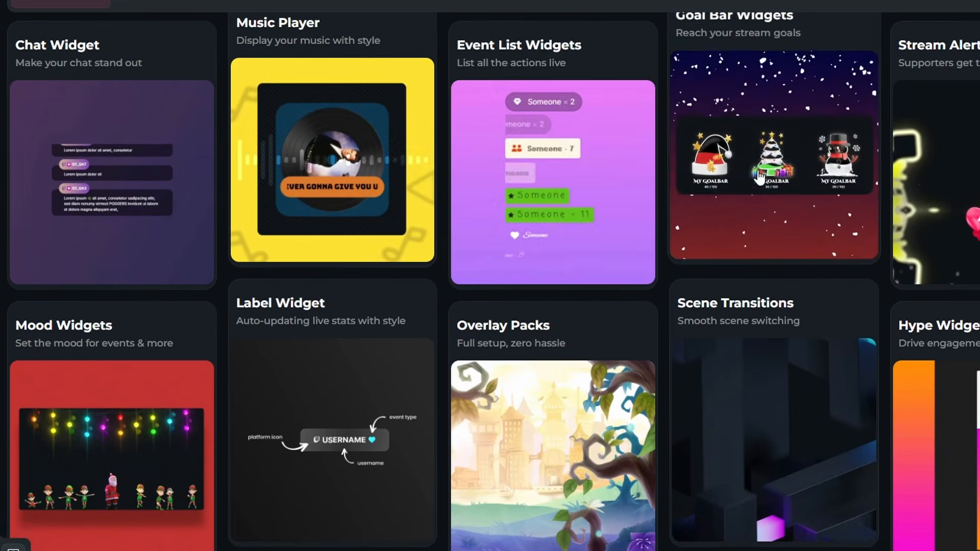
scroll(759, 183, "down", 3)
scroll(470, 276, "down", 5)
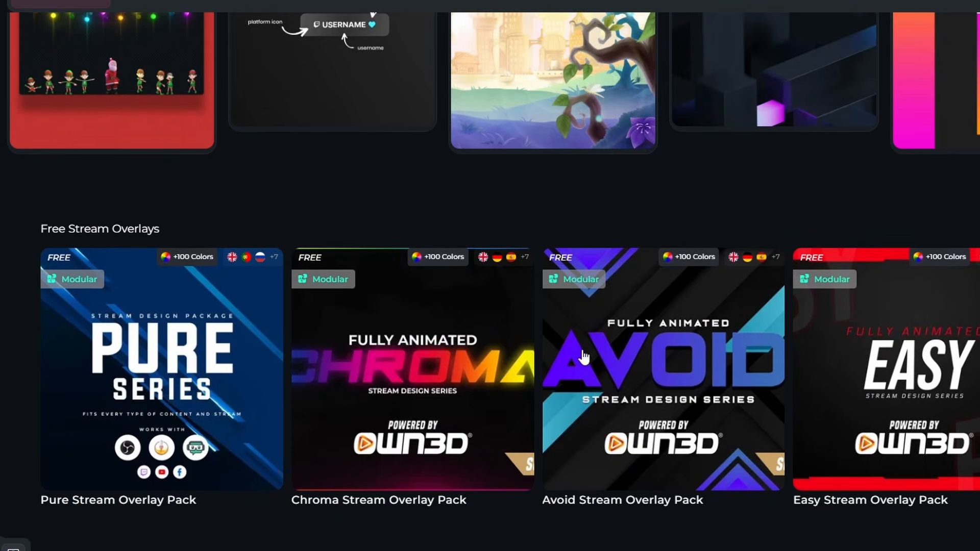
scroll(638, 354, "down", 10)
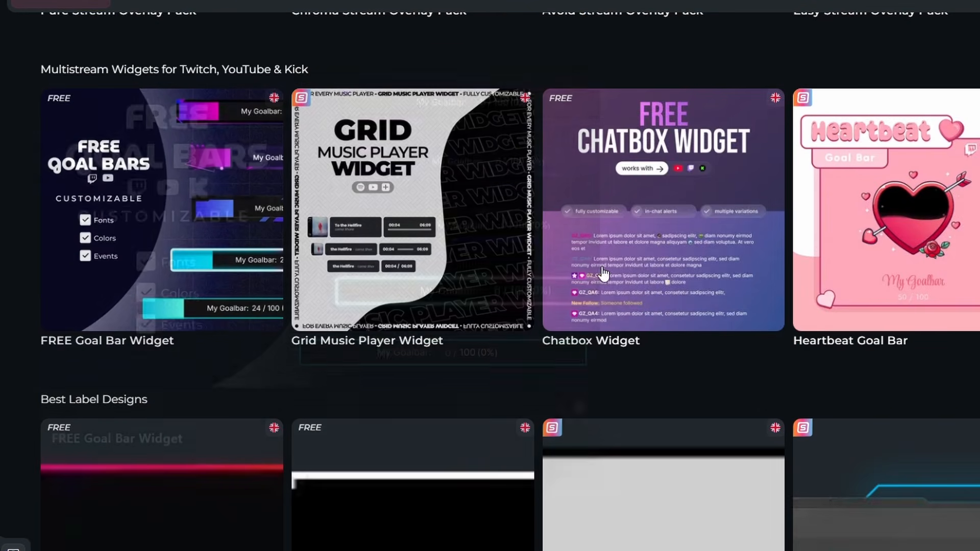
scroll(409, 324, "down", 3)
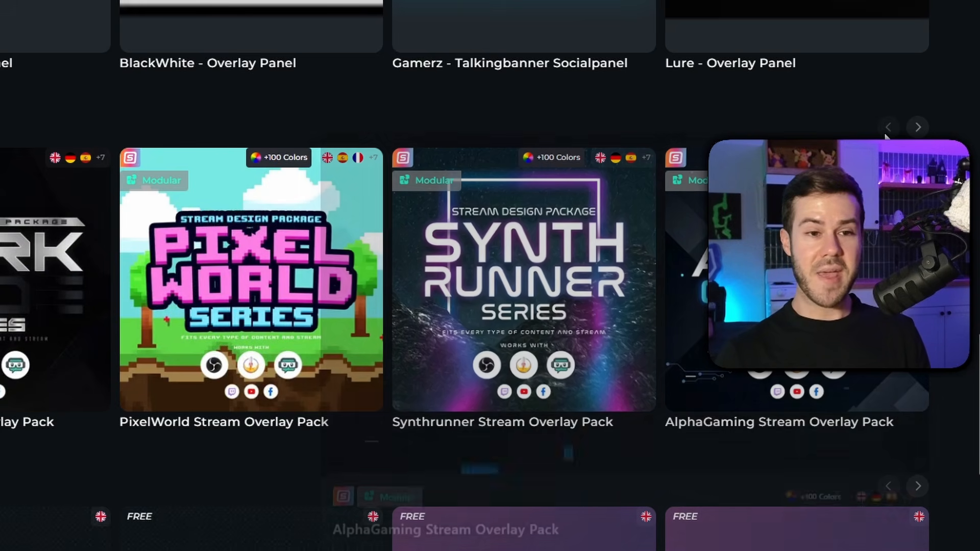
left_click(917, 127)
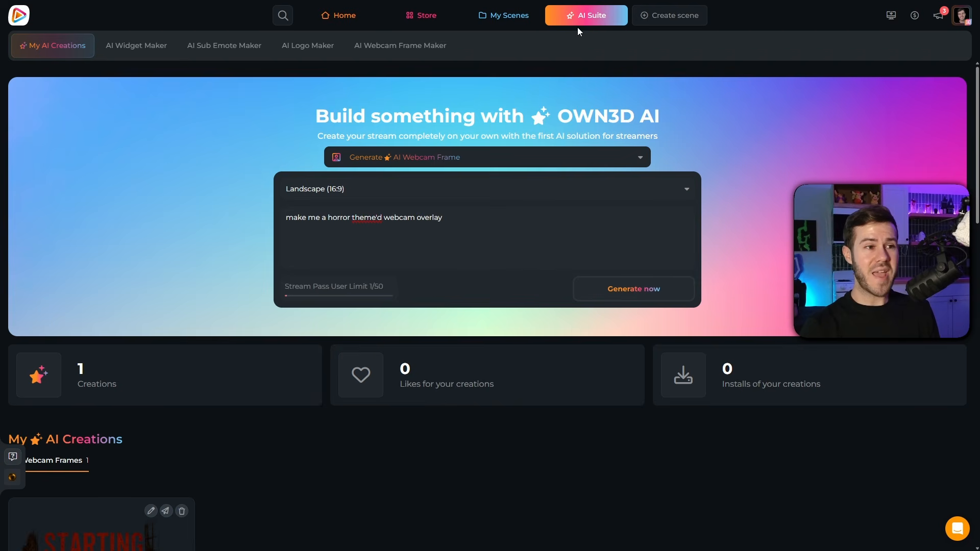
Generate a Landscape (16:9) AI webcam frame from the prompt "make me a horror theme'd webcam overlay".
left_click(289, 218)
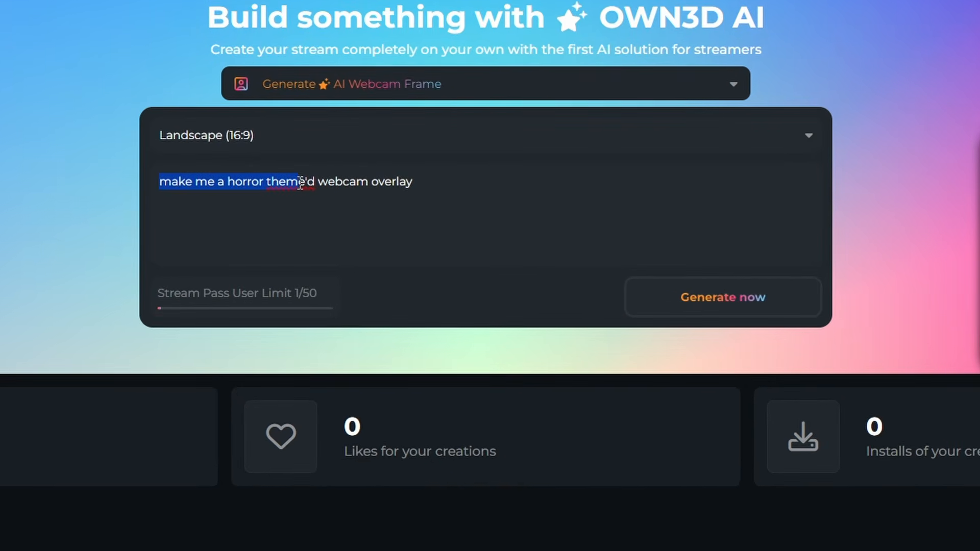
left_click(713, 307)
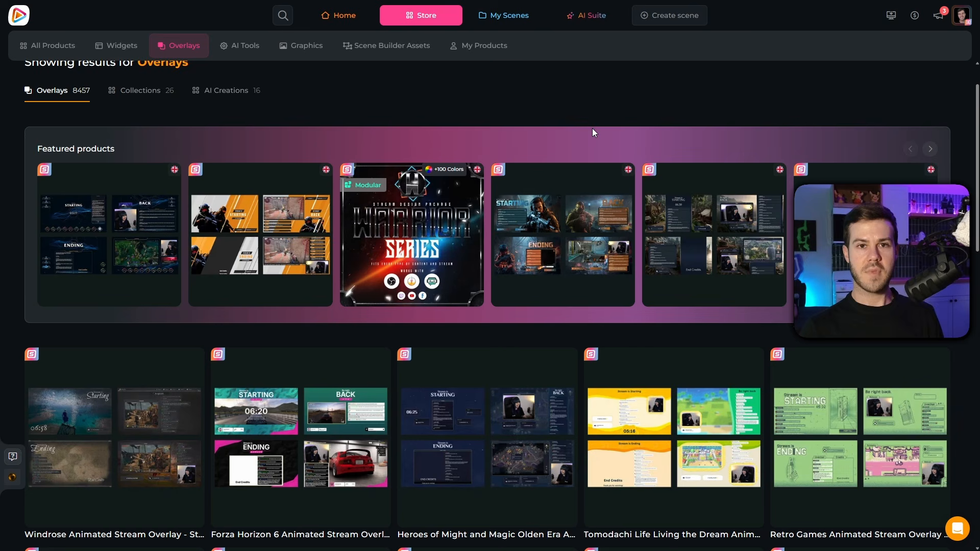
Browse the animated stream overlays in the OWN3D store's Overlays category.
scroll(295, 262, "down", 8)
scroll(294, 262, "down", 3)
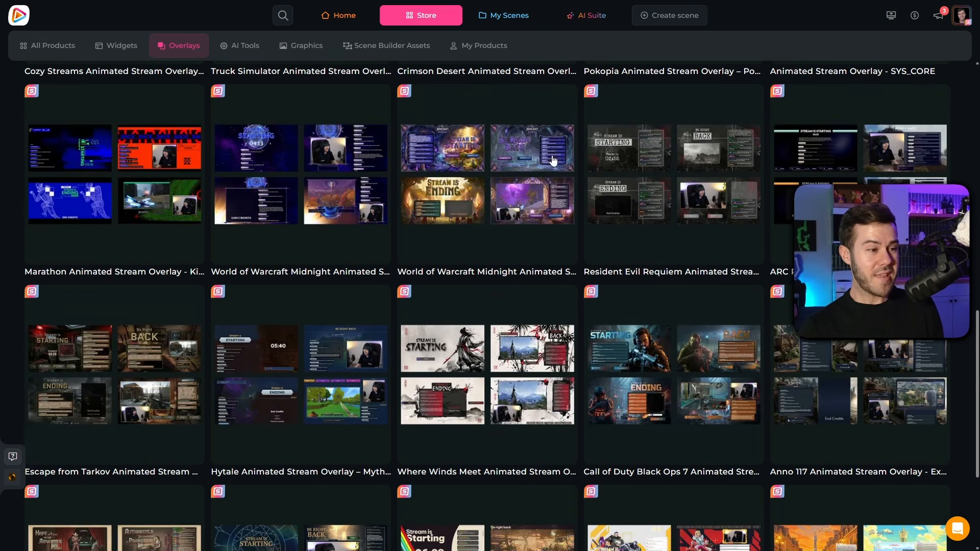
mouse_move(302, 181)
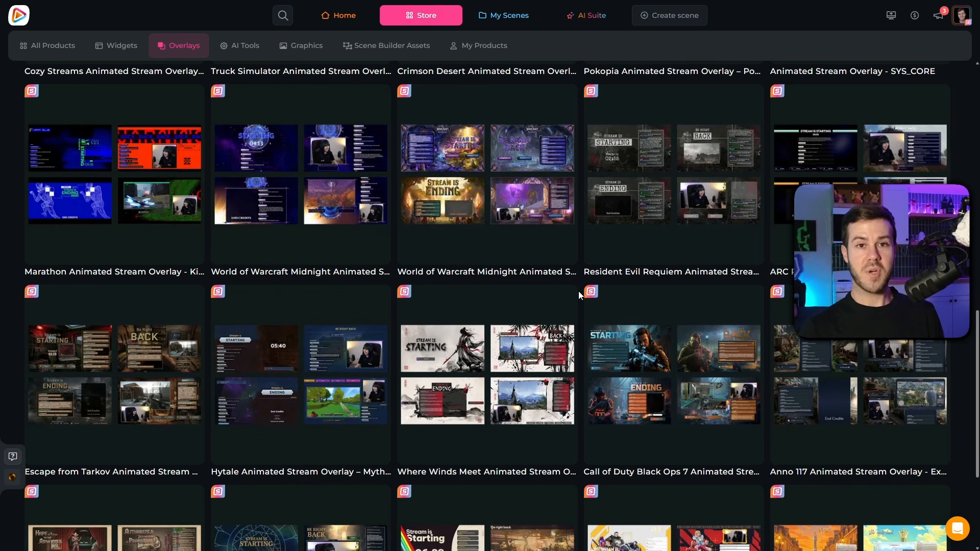
scroll(578, 291, "down", 3)
scroll(684, 279, "up", 9)
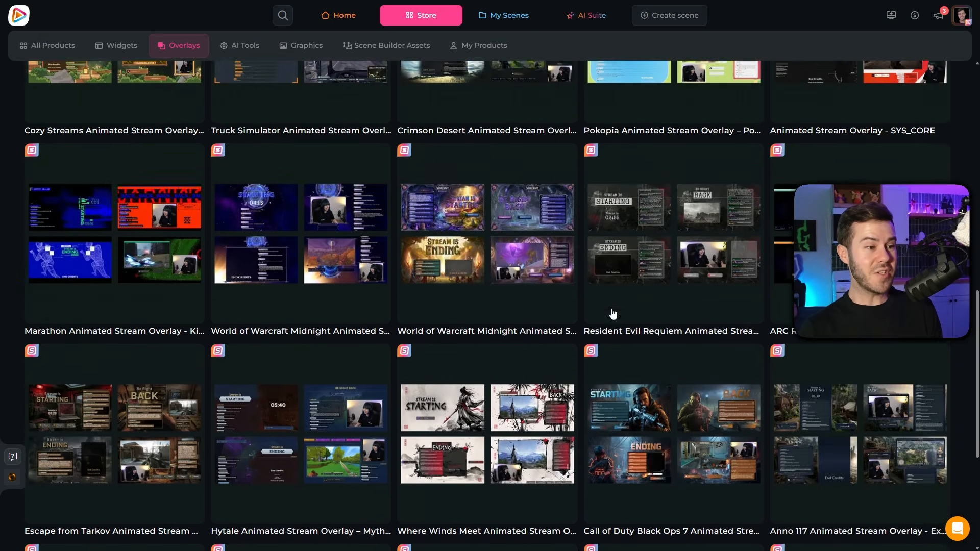
scroll(453, 348, "up", 7)
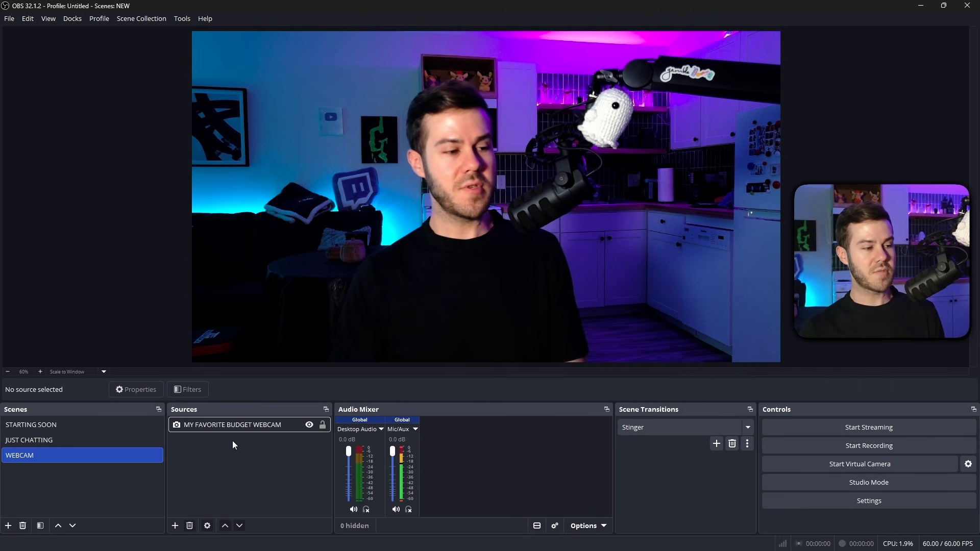
Switch to OBS, open the filters of the MY FAVORITE BUDGET WEBCAM source and turn off its Color Correction filter.
left_click(244, 427)
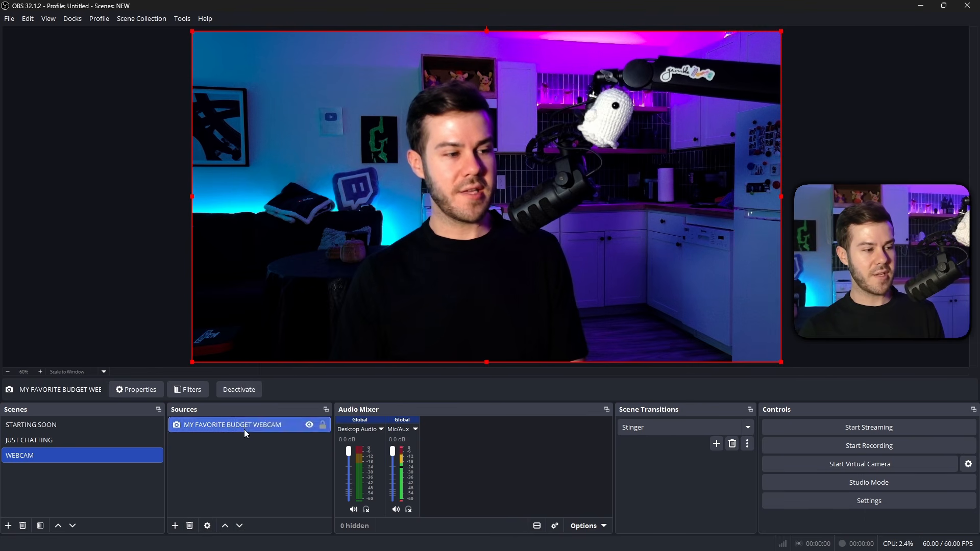
right_click(244, 428)
left_click(280, 406)
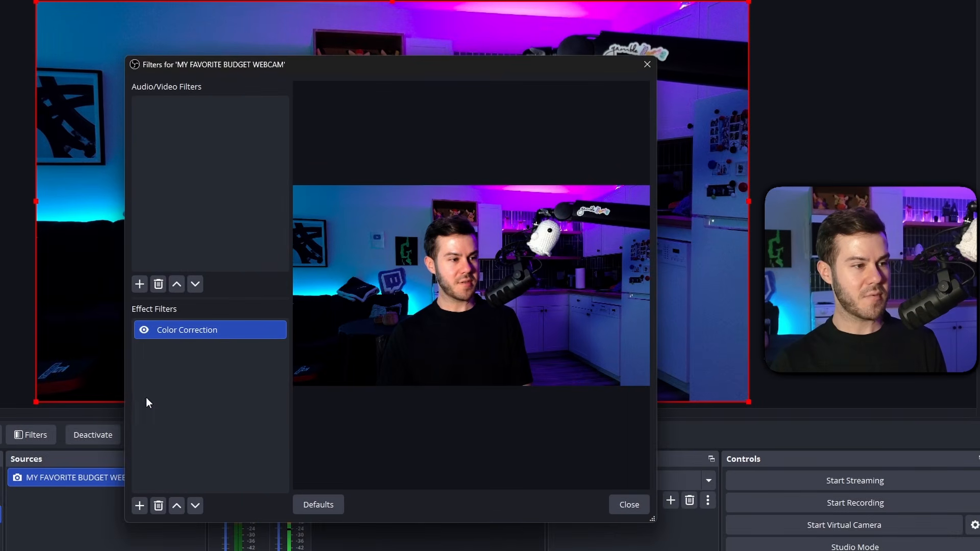
left_click(281, 302)
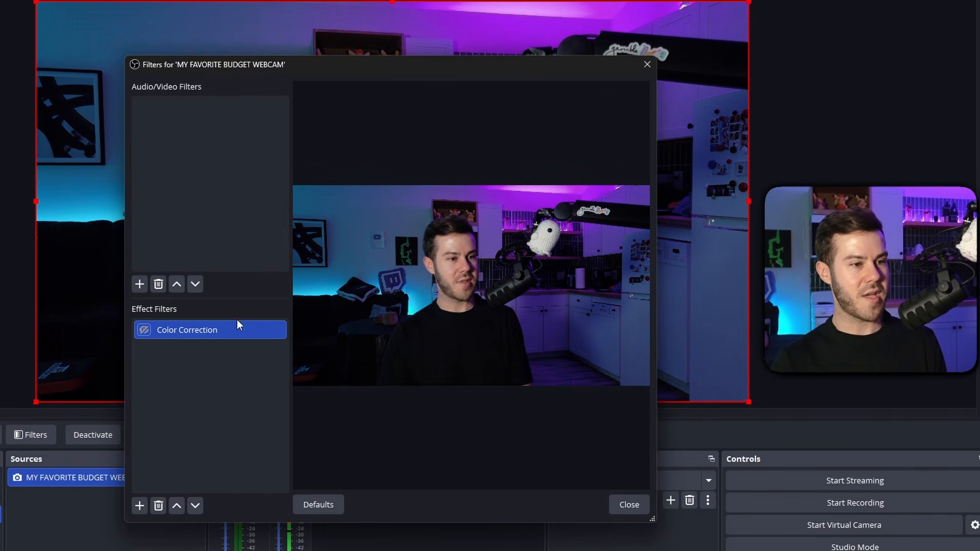
Add an Apply LUT effect filter with its default name to the webcam source.
left_click(139, 505)
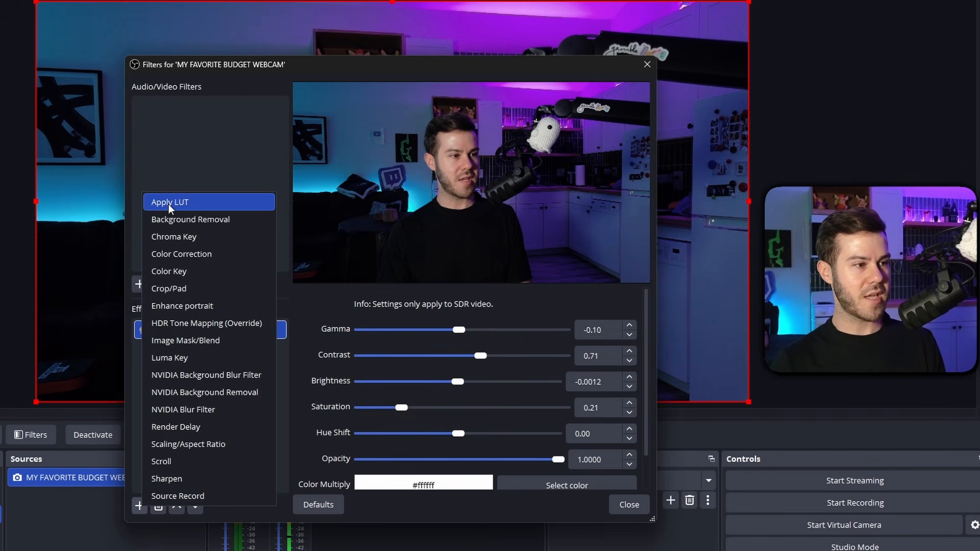
left_click(186, 207)
left_click(363, 316)
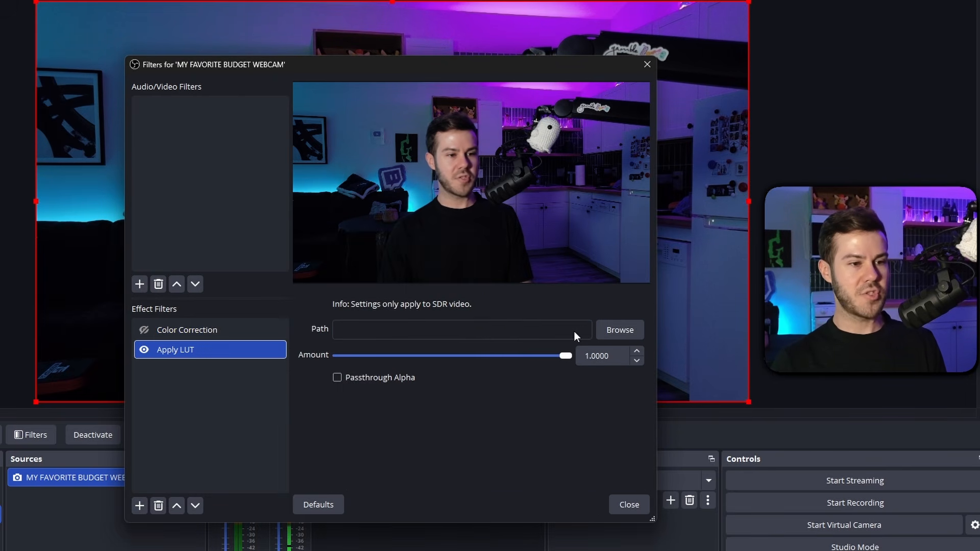
Load webcam_preset_1 from the LUT PACK's Webcam Presets folder into the Apply LUT filter and reduce the LUT amount.
left_click(614, 333)
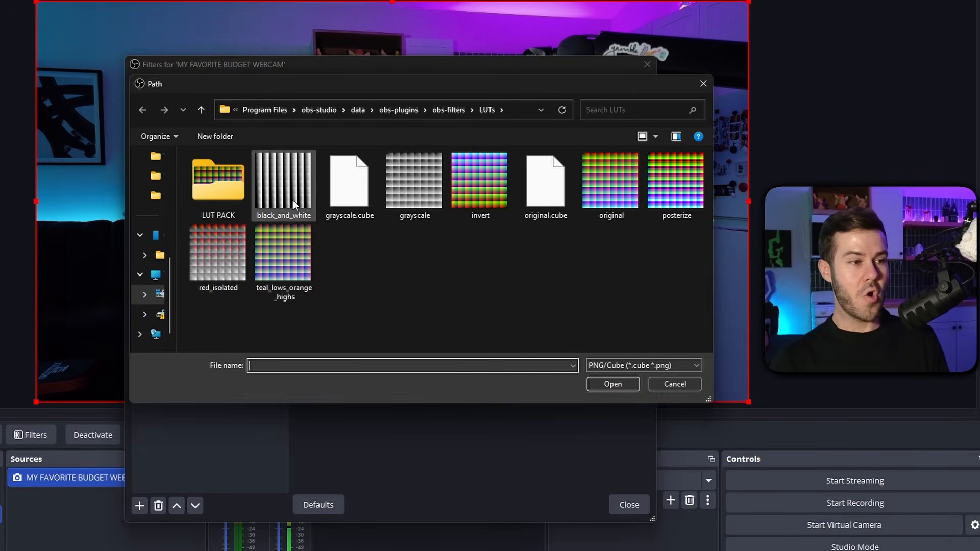
left_click(293, 201)
left_click(301, 245)
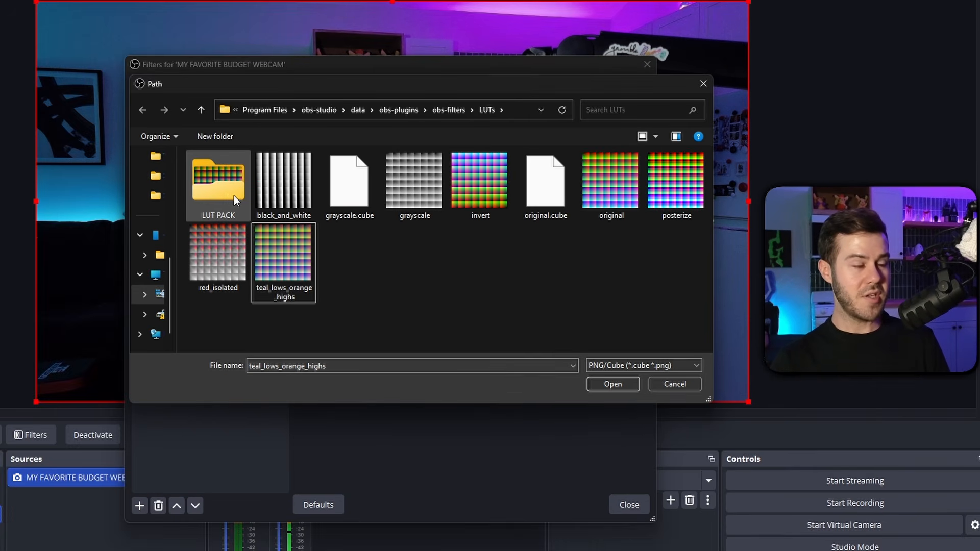
double_click(114, 177)
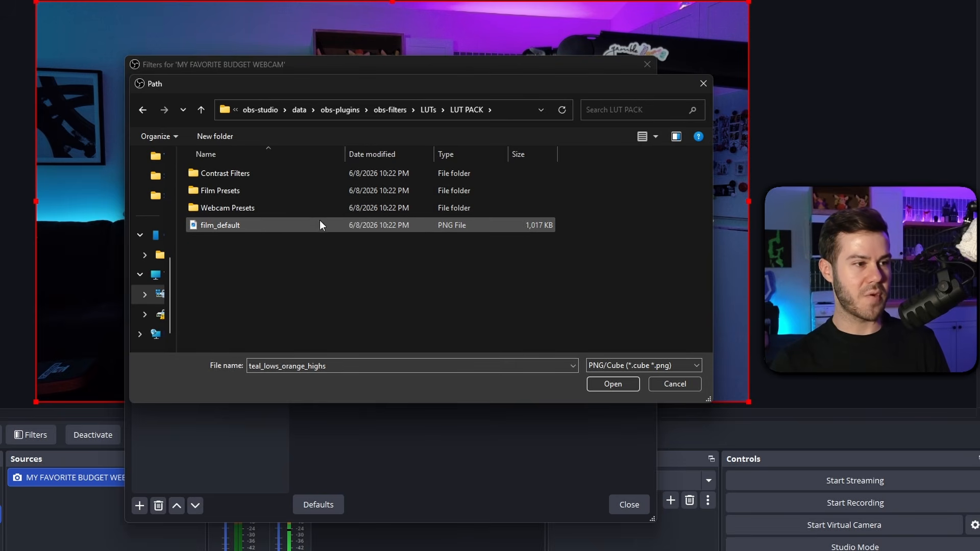
double_click(255, 210)
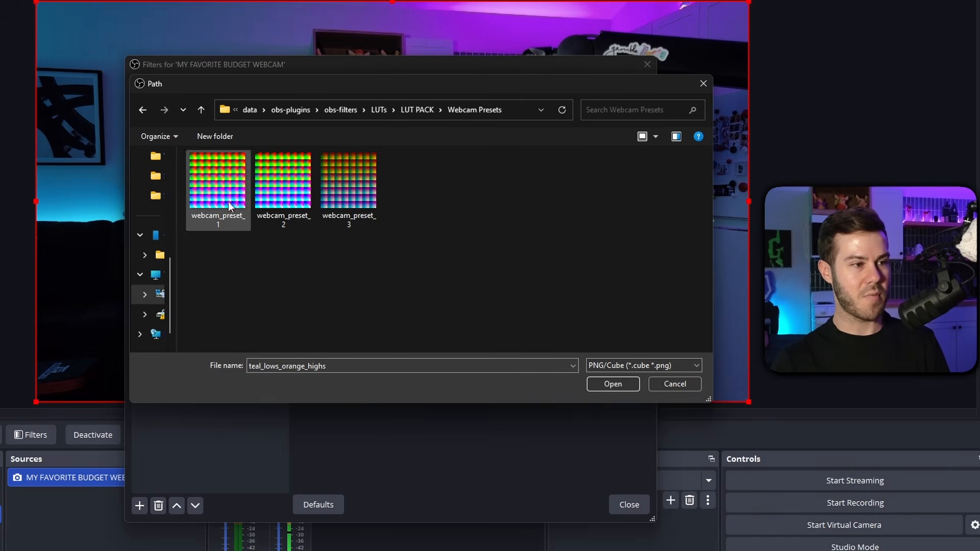
double_click(229, 189)
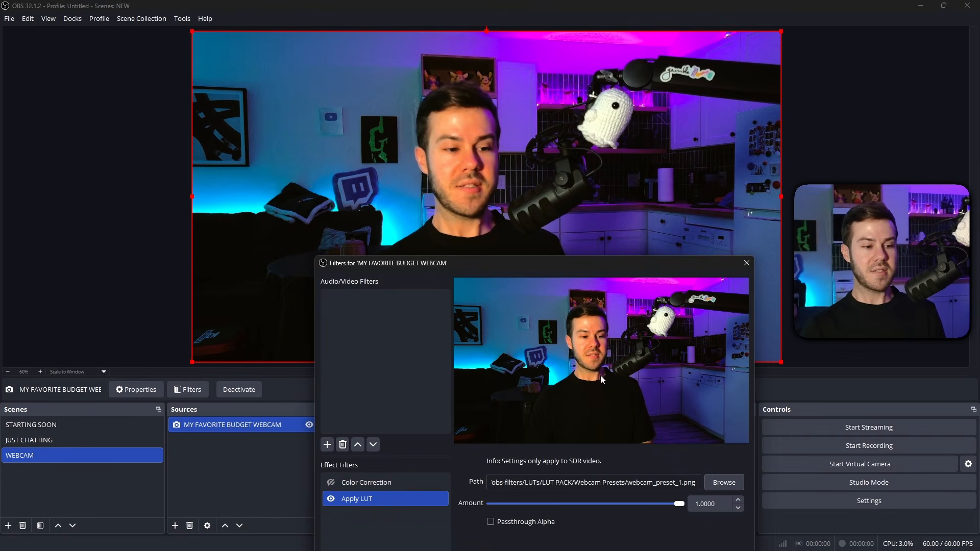
left_click_drag(675, 503, 567, 505)
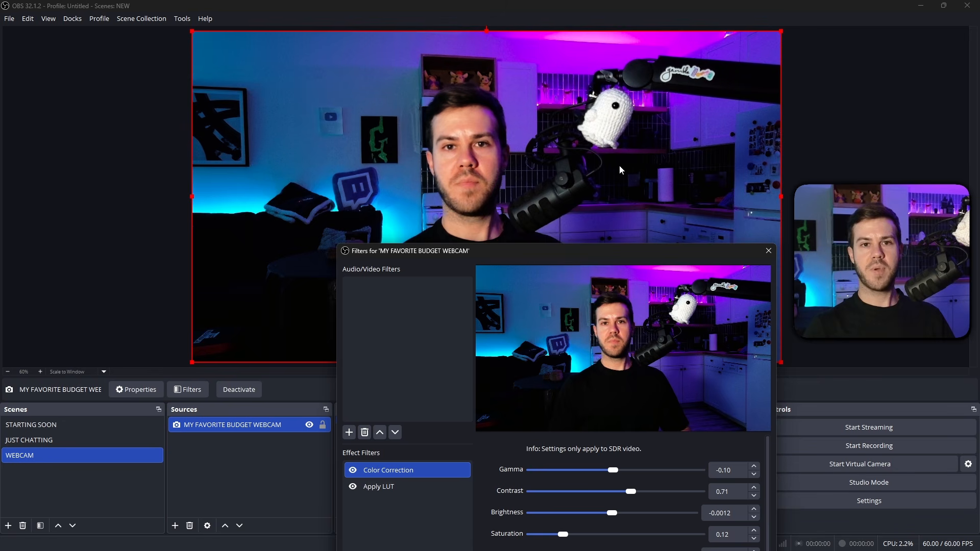
Add a Sharpen effect filter with its default name to the webcam source and set its sharpness to 0.11.
left_click_drag(582, 253, 585, 130)
left_click(351, 488)
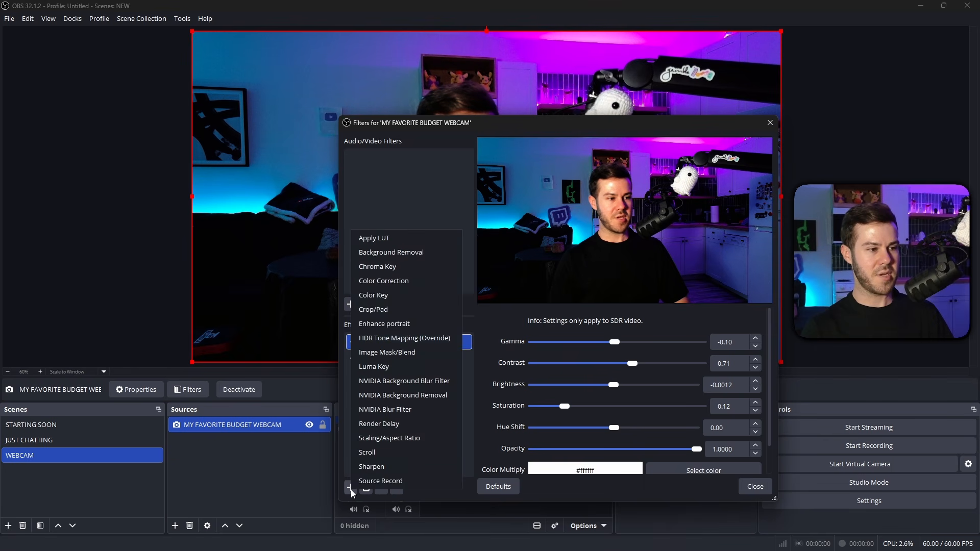
left_click(371, 467)
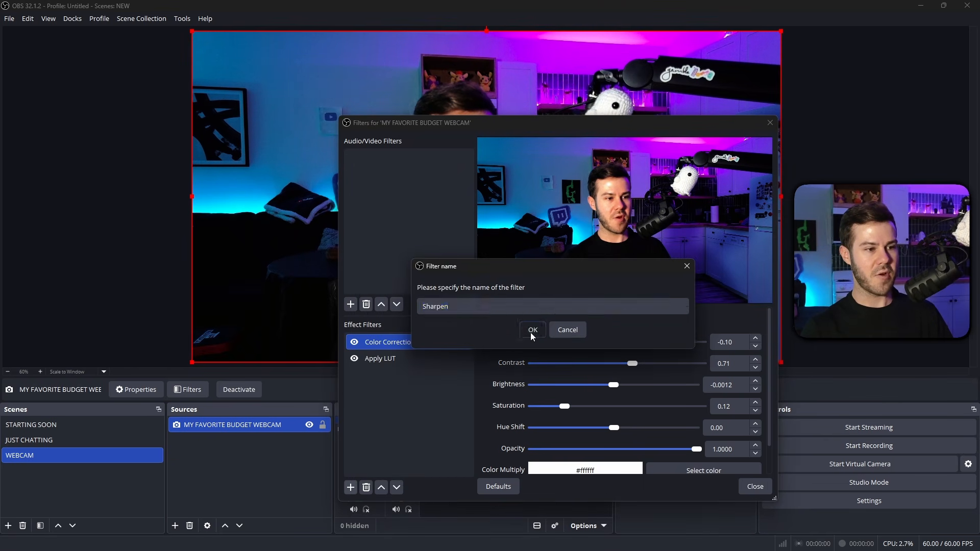
left_click(531, 331)
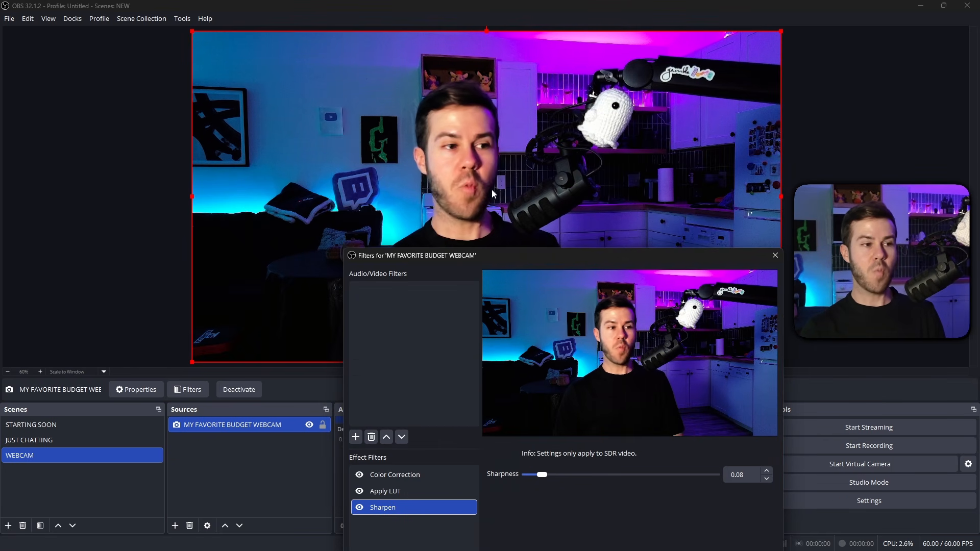
left_click_drag(542, 475, 554, 475)
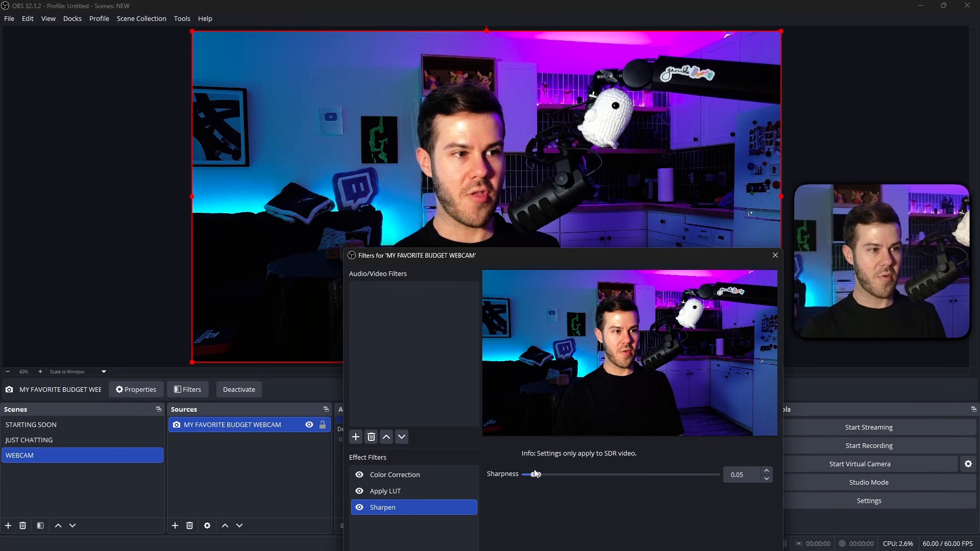
mouse_move(541, 469)
left_mouse_down()
mouse_move(564, 468)
mouse_move(555, 468)
left_mouse_up()
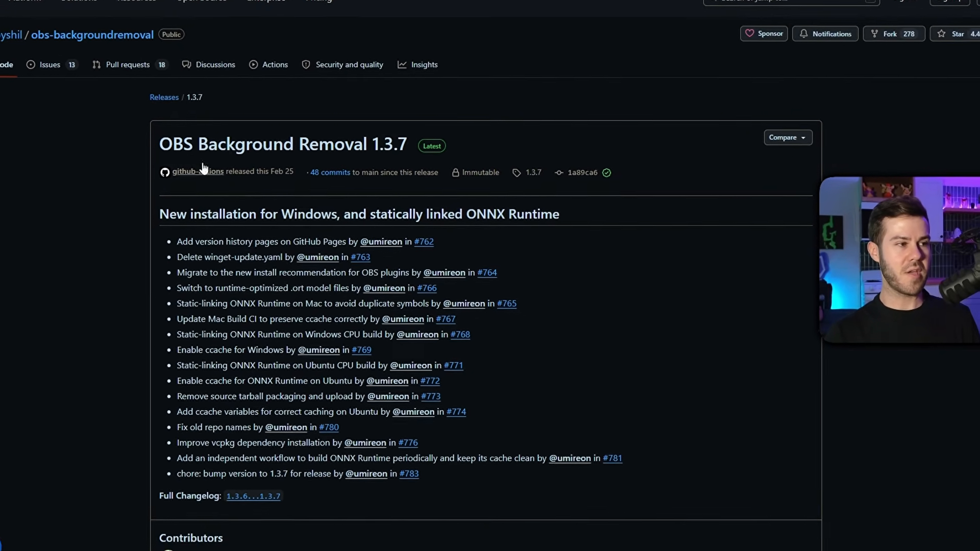
Look over the OBS Background Removal 1.3.7 release page on GitHub and add a Background Removal effect filter to the webcam source in OBS.
scroll(372, 249, "down", 4)
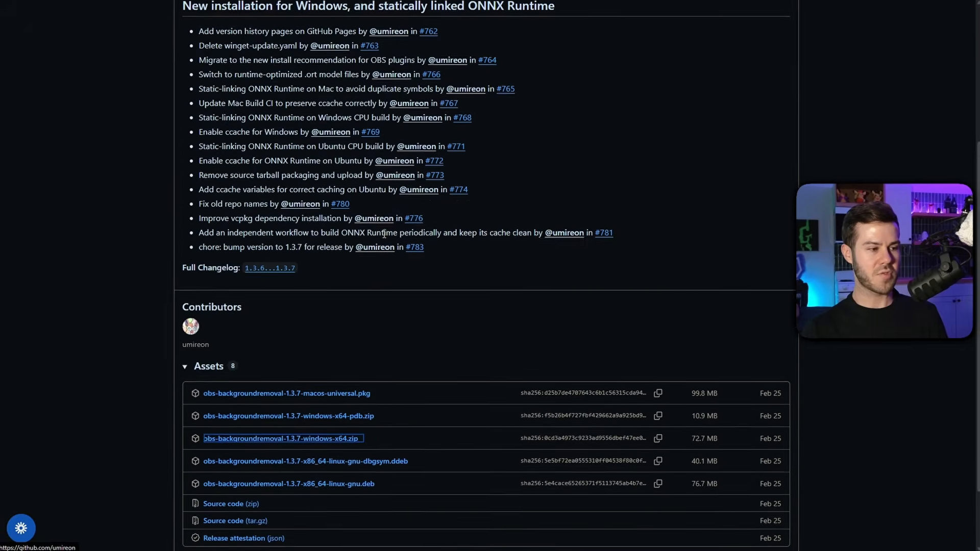
scroll(384, 233, "down", 2)
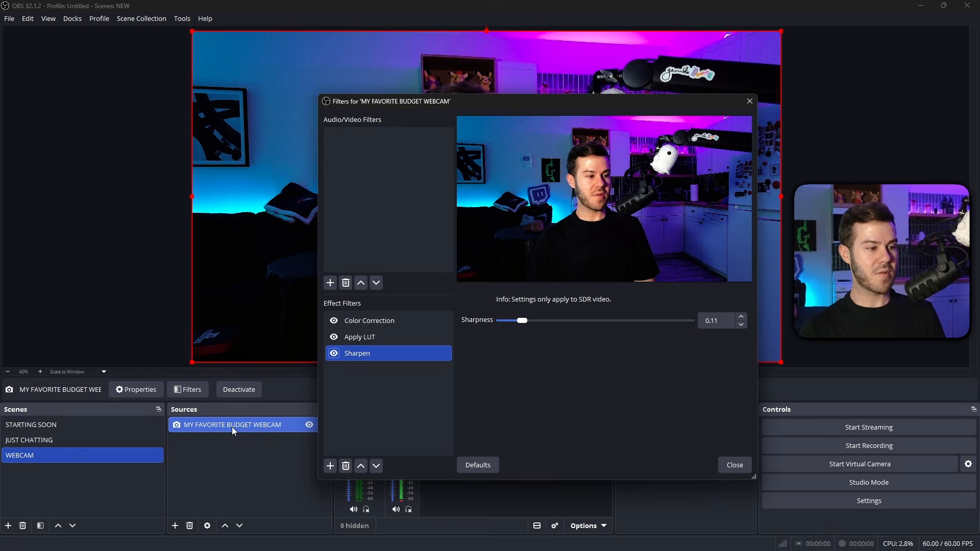
left_click(333, 465)
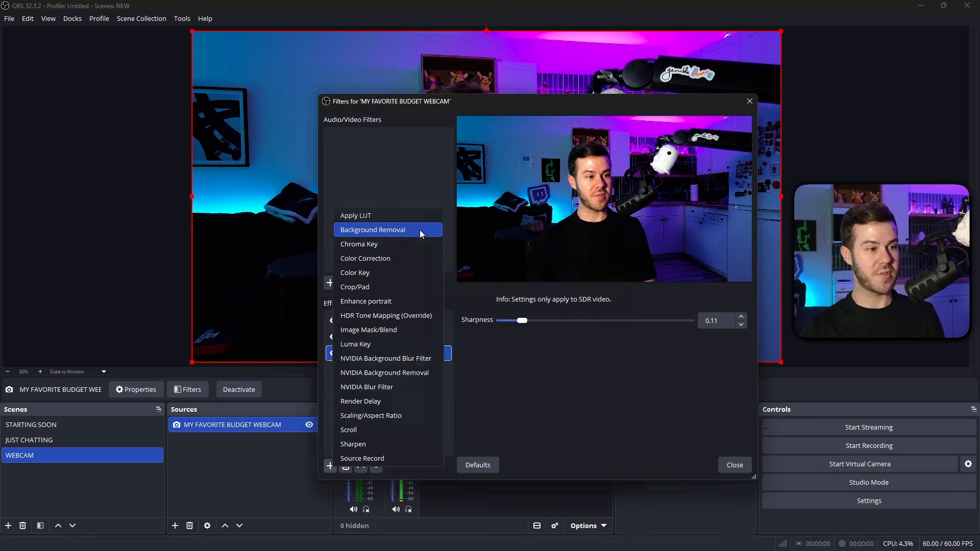
left_click(420, 229)
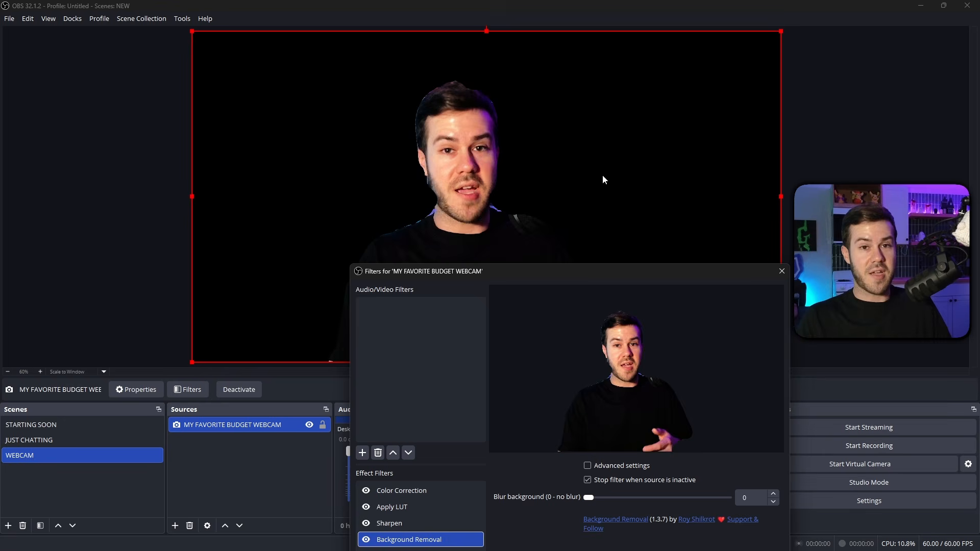
left_click_drag(639, 273, 664, 136)
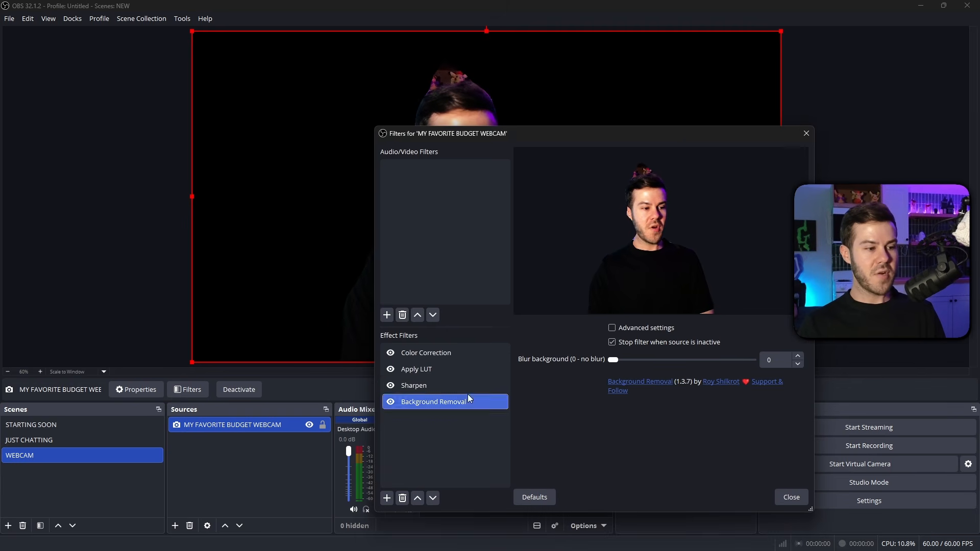
left_click(386, 499)
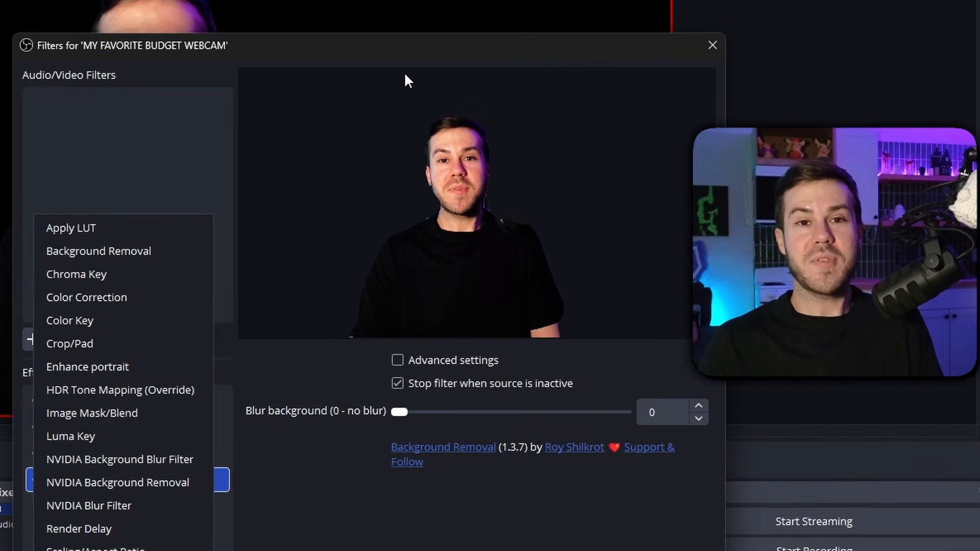
left_click(436, 56)
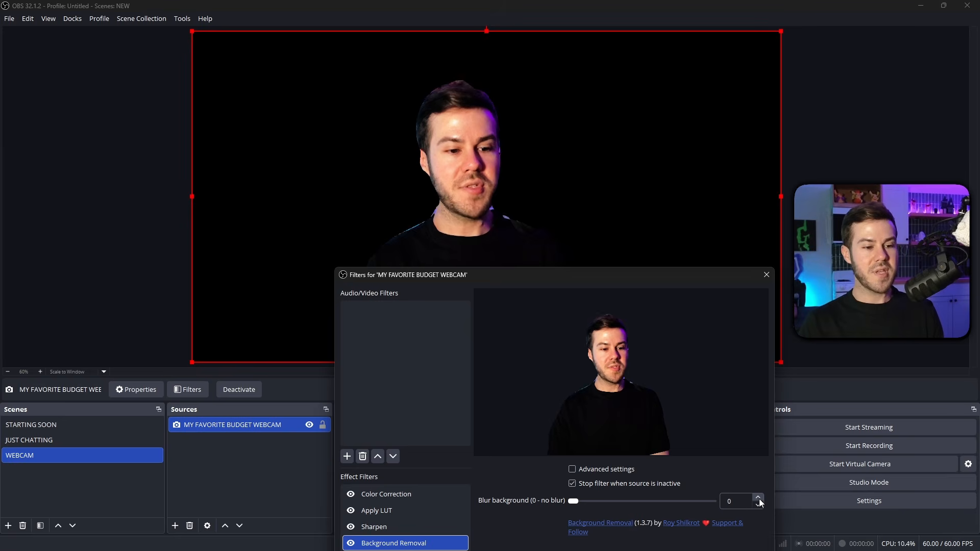
Set the Background Removal filter's background blur to 2 and close the webcam's filters.
left_click(757, 497)
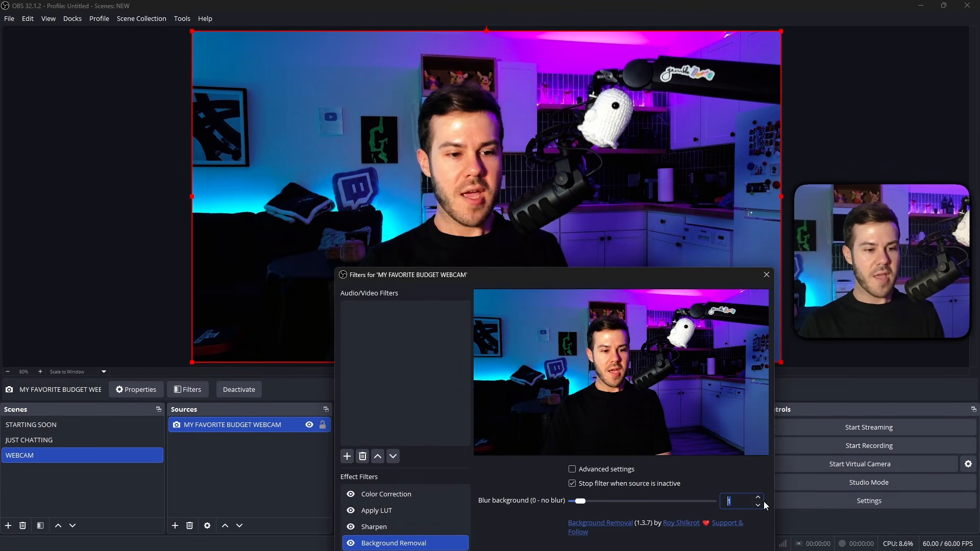
left_click(758, 498)
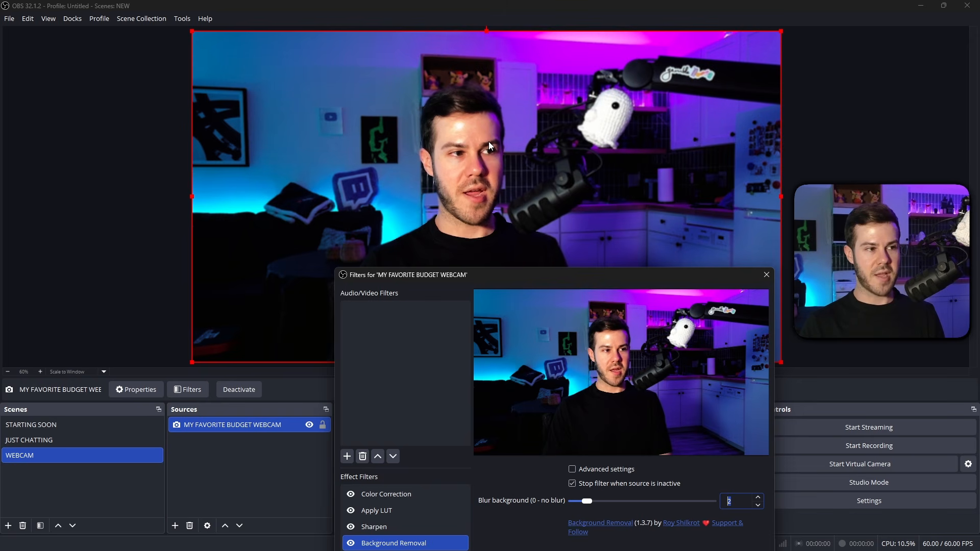
left_click(759, 498)
left_click(759, 499)
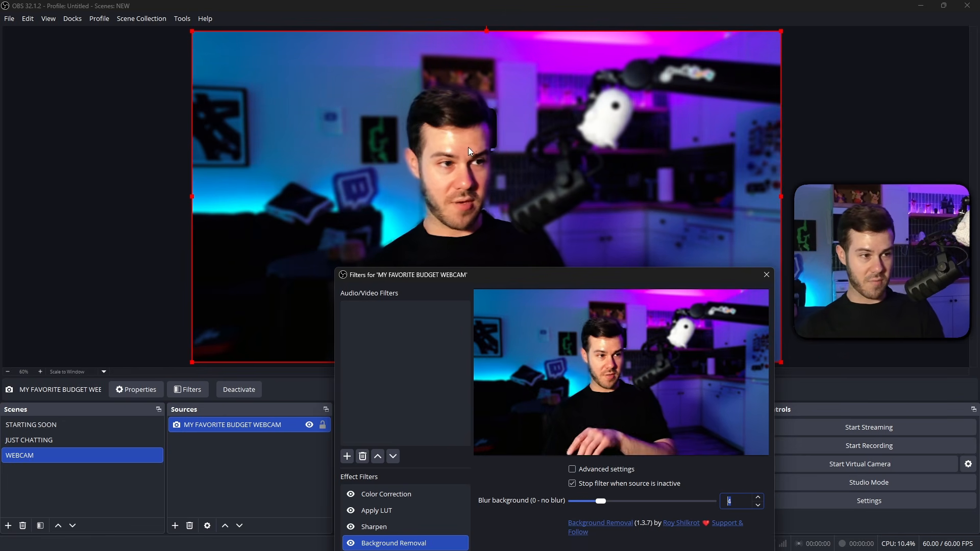
left_click(758, 505)
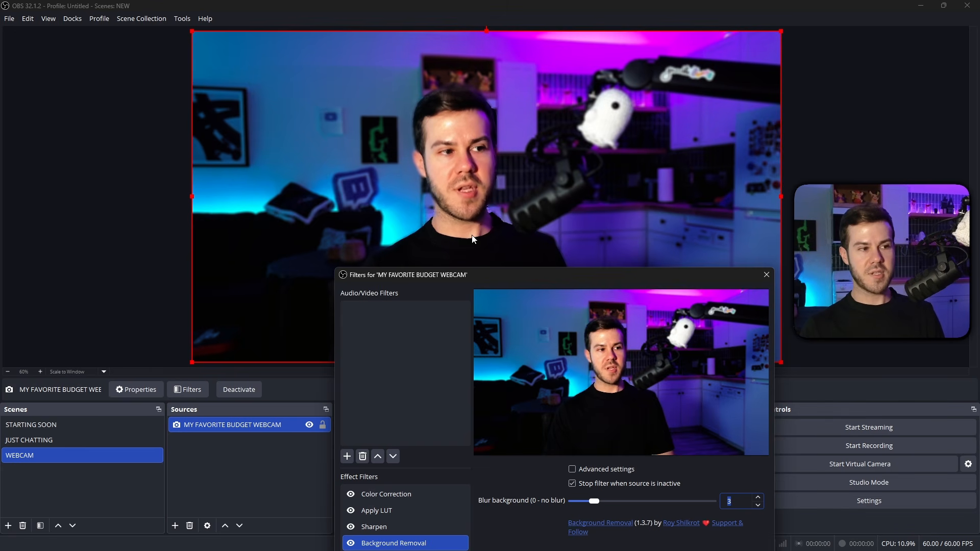
left_click(758, 505)
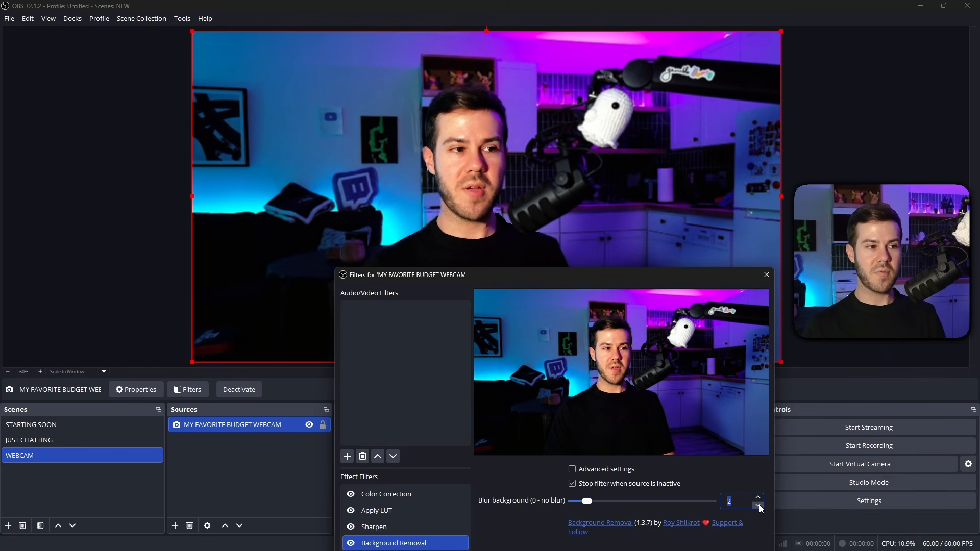
left_click(357, 540)
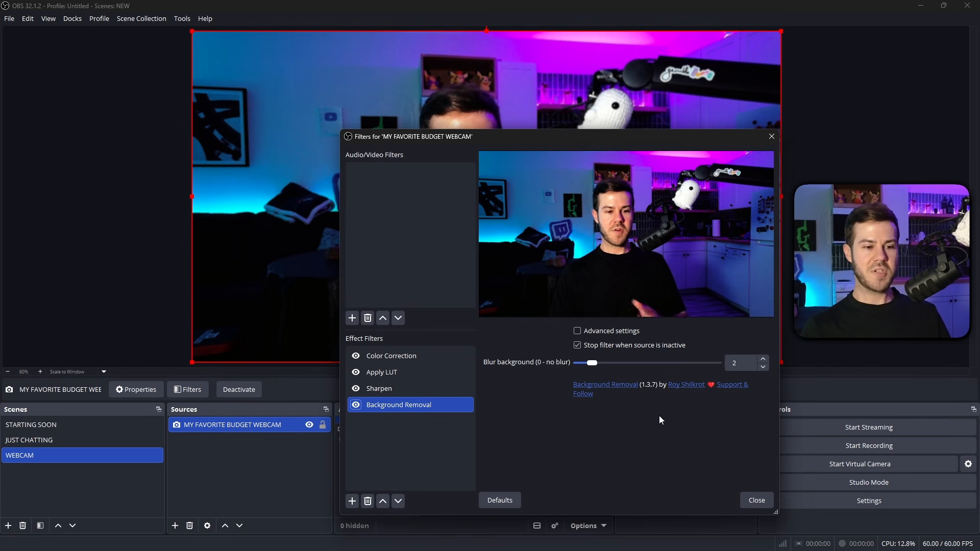
left_click(758, 501)
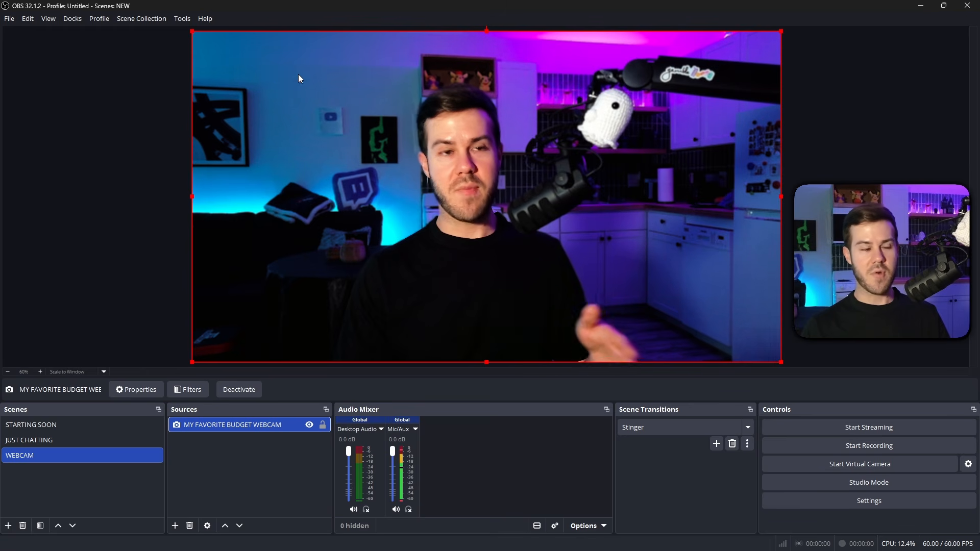
Scale down the webcam source and crop its left and right sides to a nearly square frame of about 404 by 387 px.
left_click_drag(192, 30, 524, 216)
left_click_drag(520, 289, 564, 291)
left_click_drag(782, 287, 713, 288)
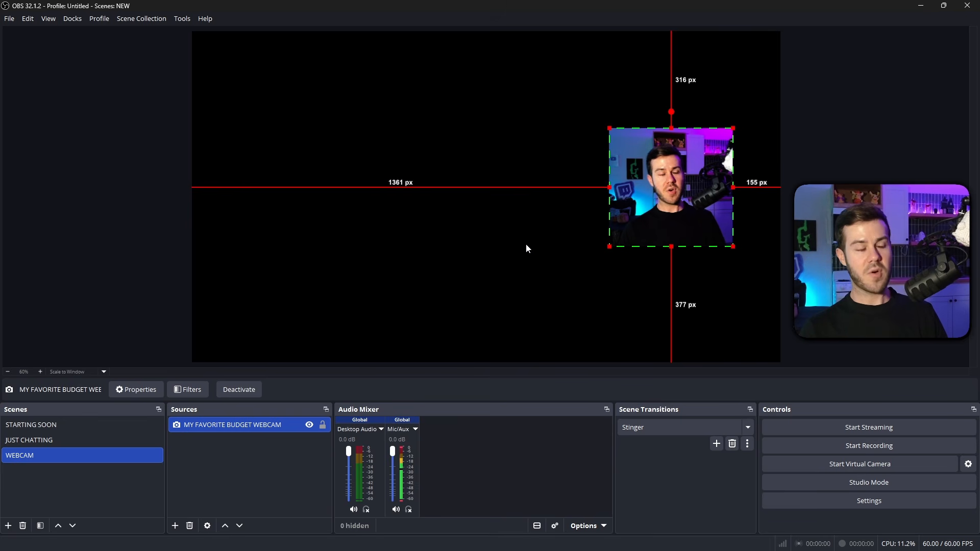
Add a new Color source with its default name, keeping the colour #d1d1d1 and the 1920 by 1080 size.
left_click(175, 525)
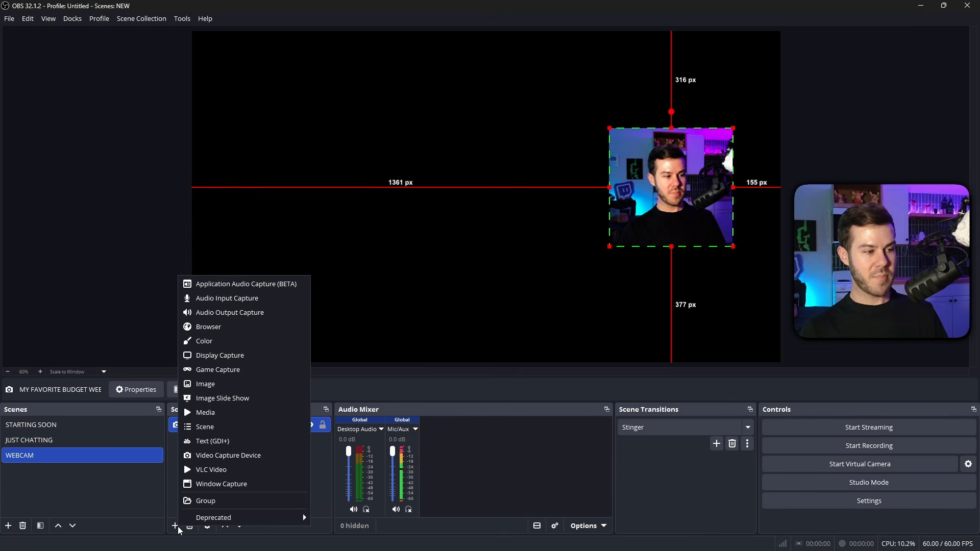
left_click(228, 341)
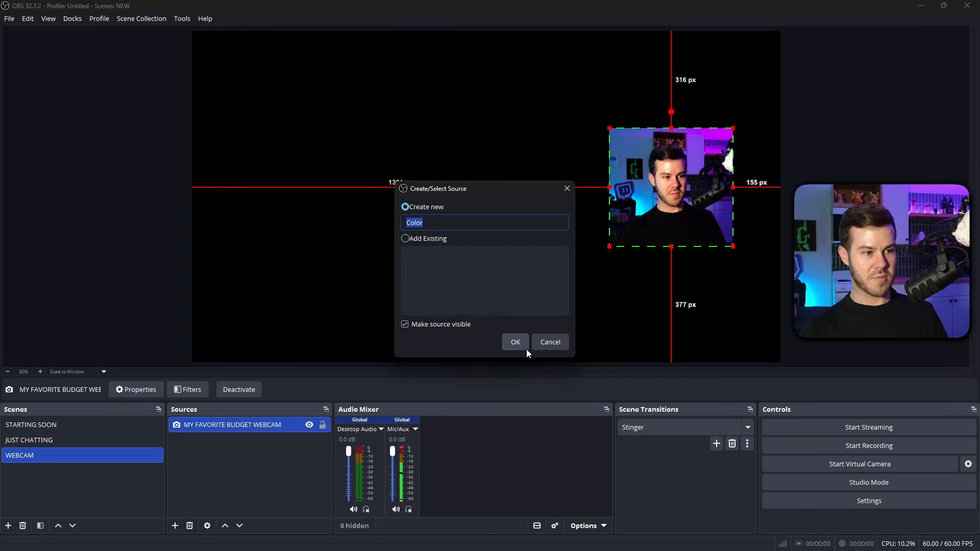
left_click(515, 341)
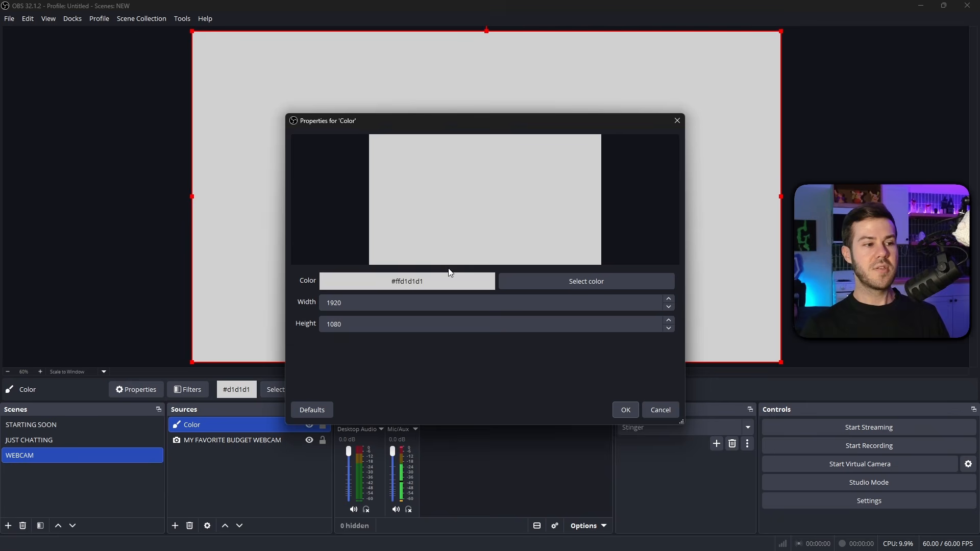
left_click(627, 412)
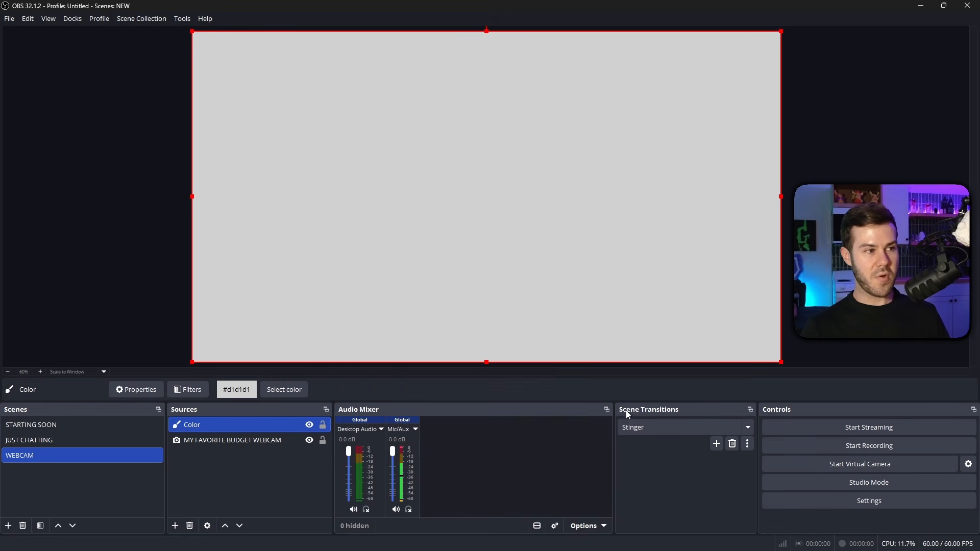
Shrink and position the Color source over the cropped webcam so it covers the frame at about 406 by 384 px.
left_click_drag(193, 31, 627, 268)
left_click_drag(697, 311, 734, 179)
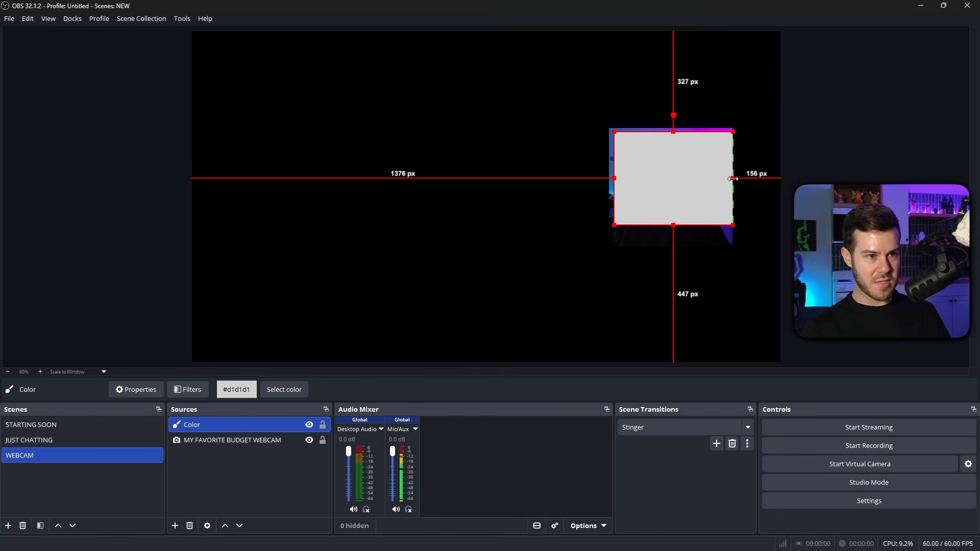
left_click_drag(631, 207, 654, 189)
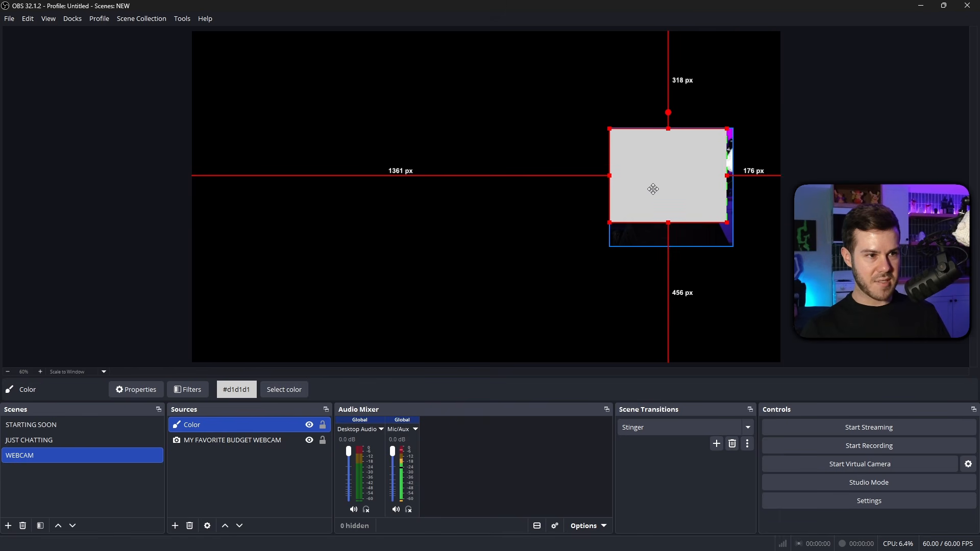
left_click_drag(726, 220, 731, 227)
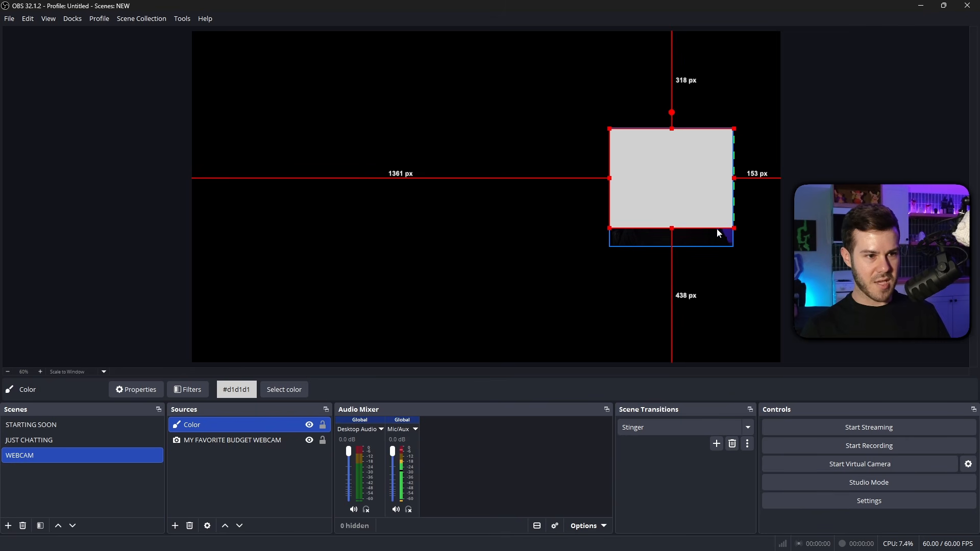
left_click_drag(733, 226, 743, 244)
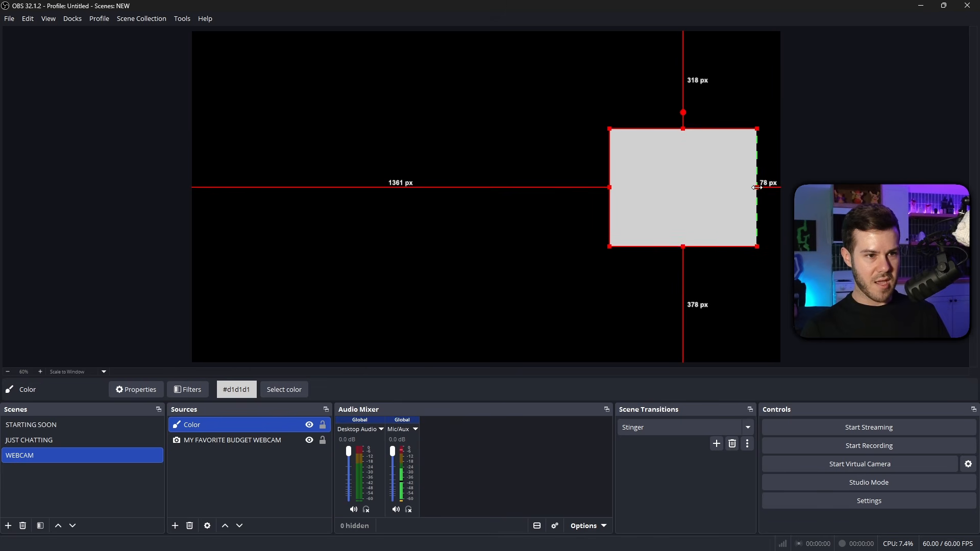
left_click_drag(757, 187, 725, 187)
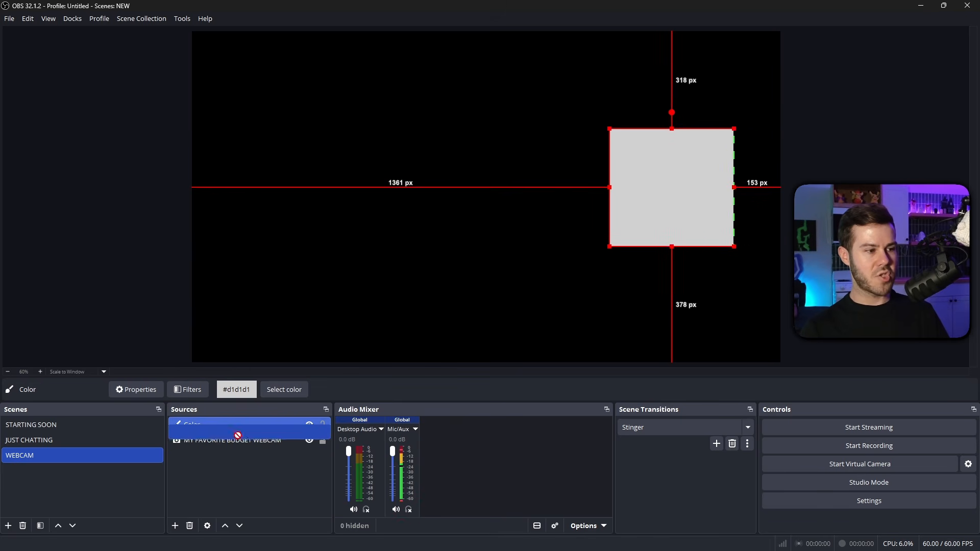